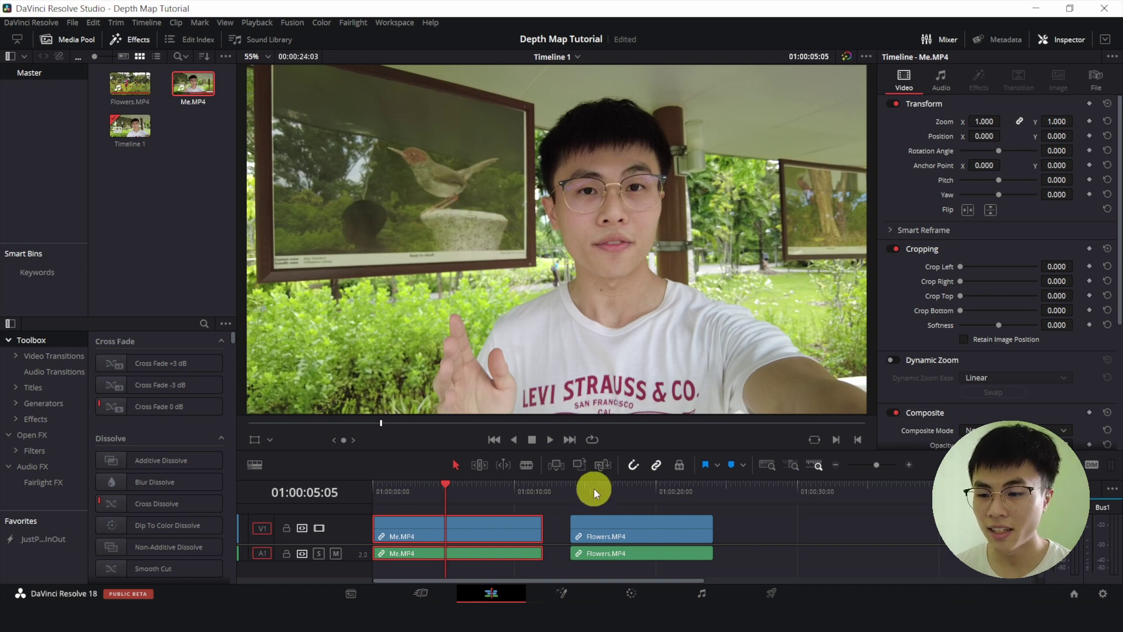
Select the Me.MP4 selfie clip on the timeline and switch to the Color page
left_click(630, 491)
left_click(647, 525)
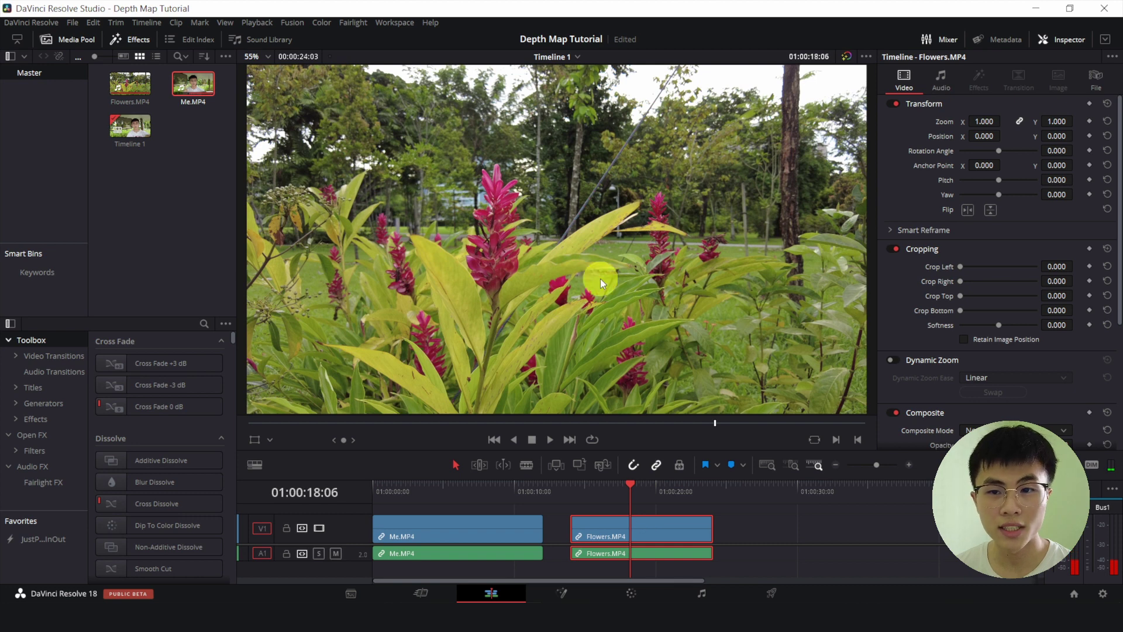
left_click(457, 484)
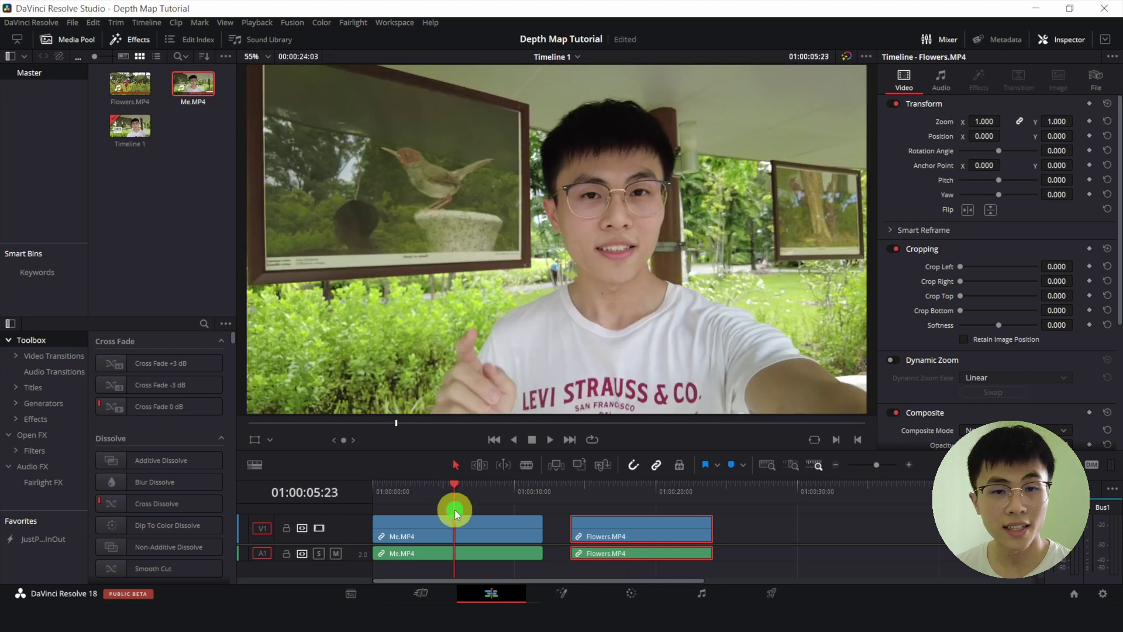
left_click(464, 520)
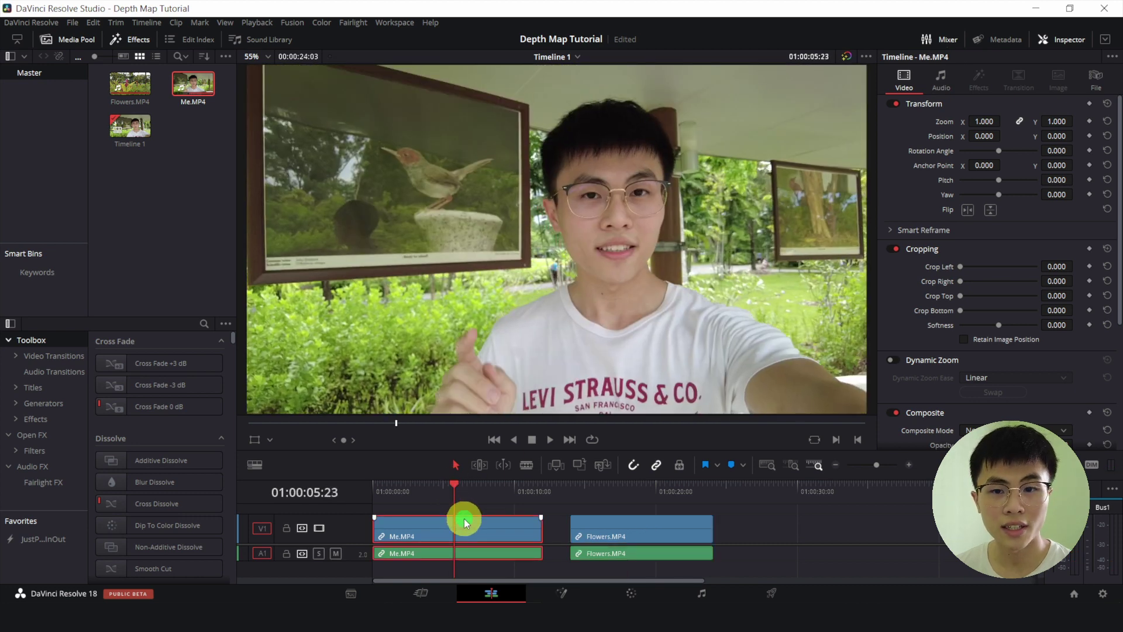
left_click(630, 593)
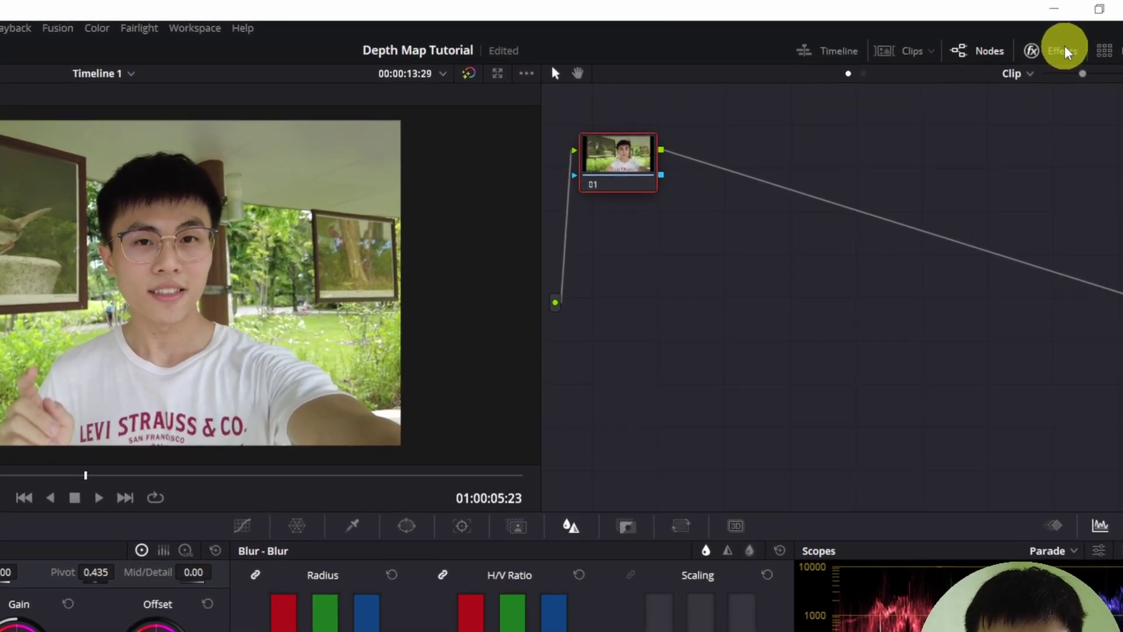
Search the Effects Library for 'depth' and add Depth Map after node 01
left_click(1034, 39)
left_click(994, 110)
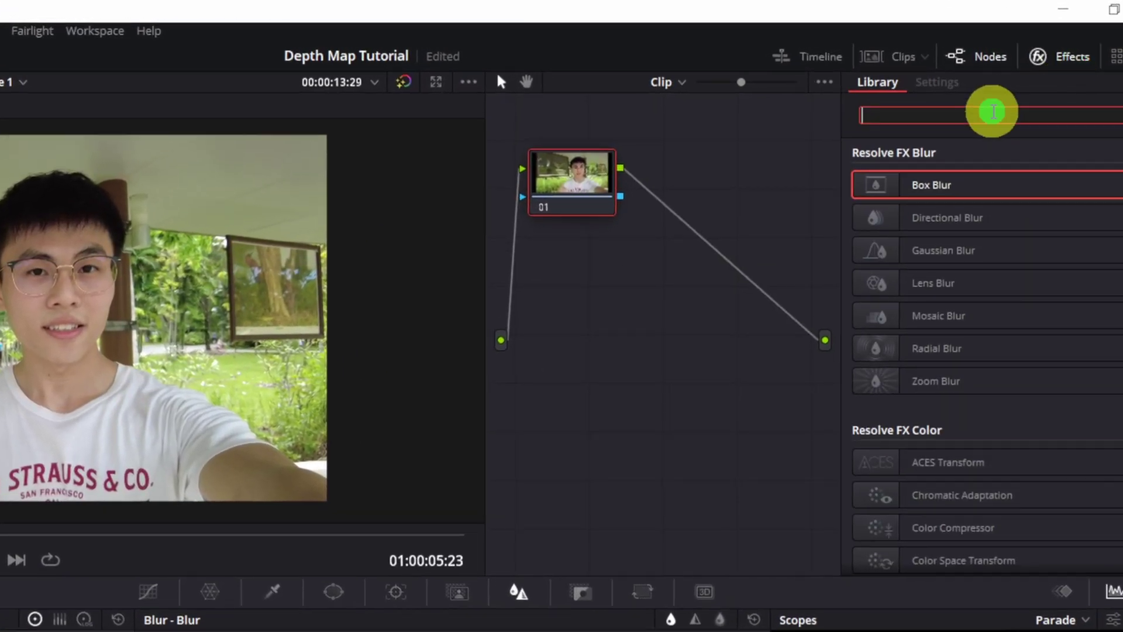
type("depth")
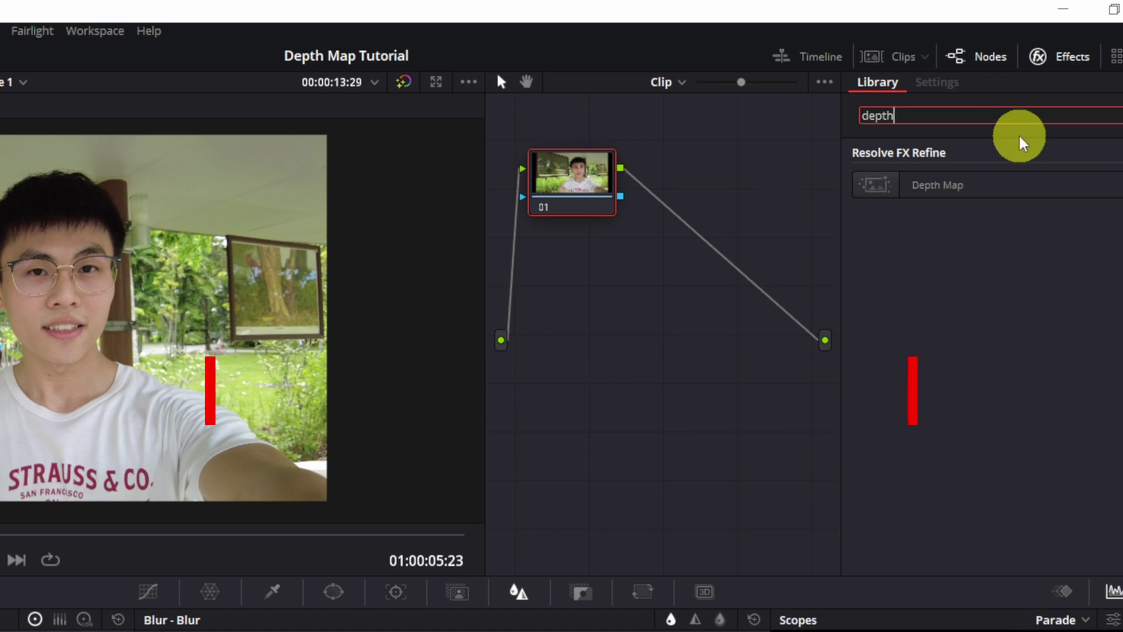
left_click_drag(985, 196, 710, 192)
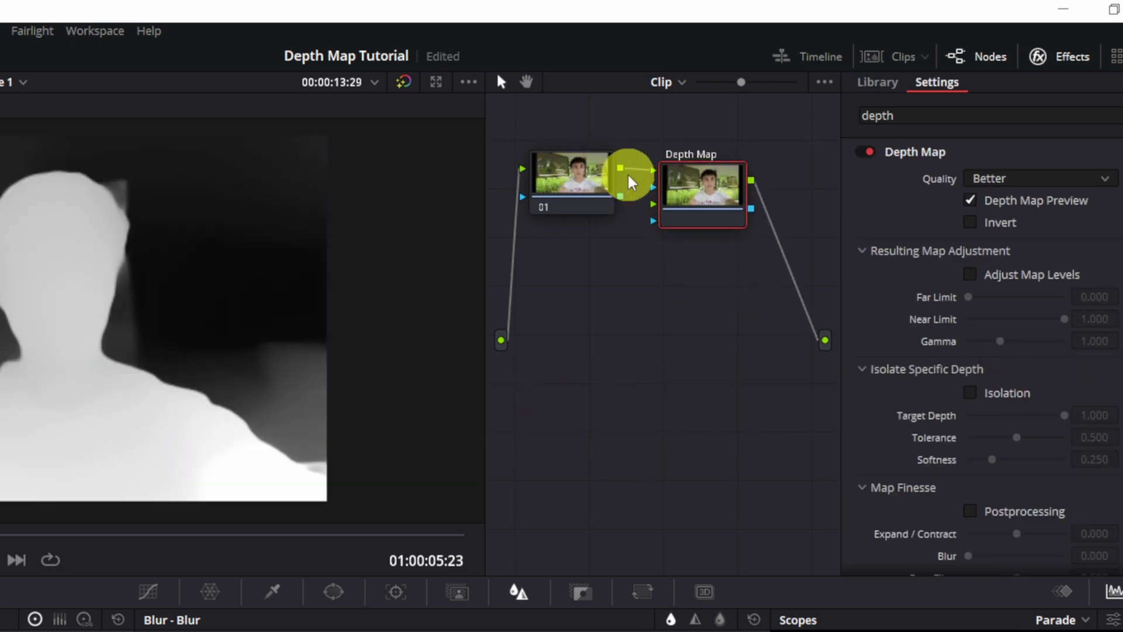
left_click(583, 176)
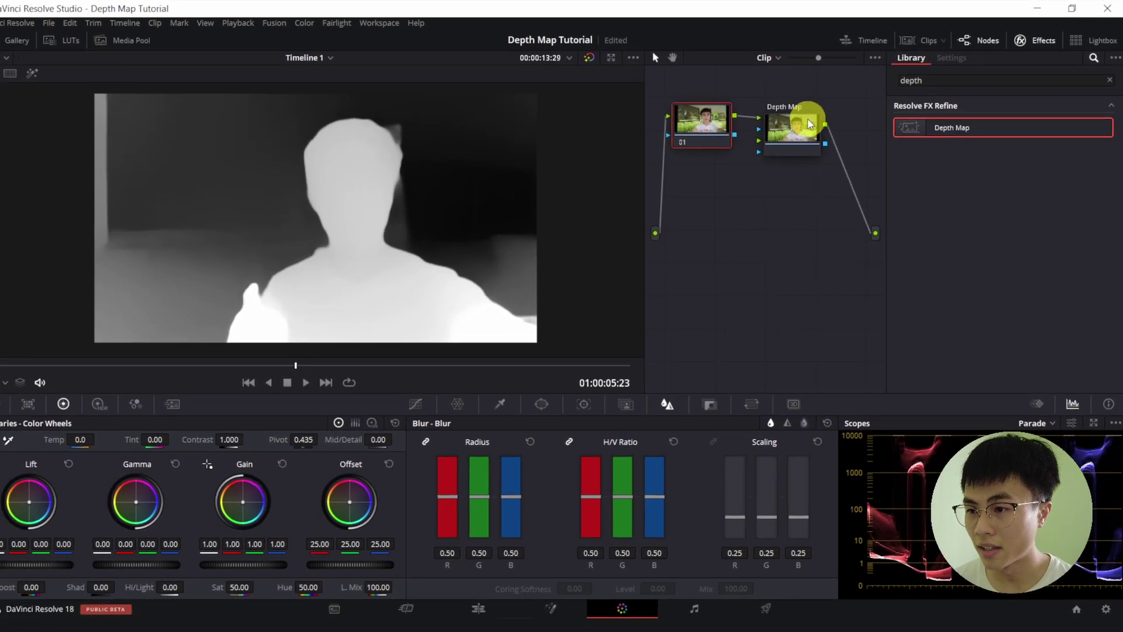
left_click(811, 123)
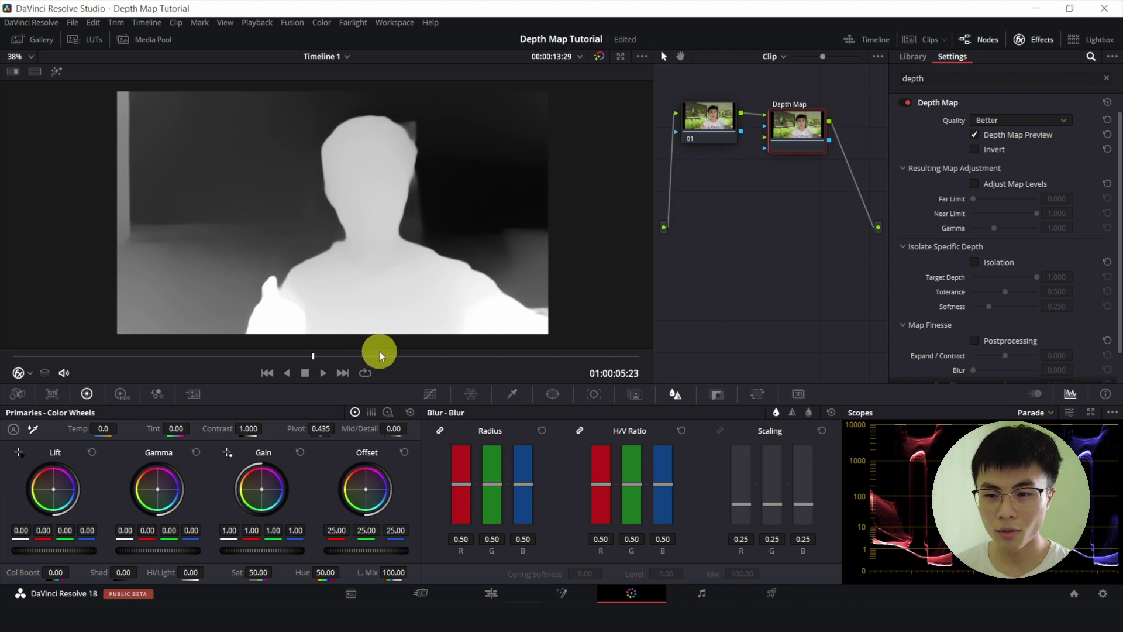
Check the depth map at later frames, invert it, and enable Adjust Map Levels
left_click(436, 357)
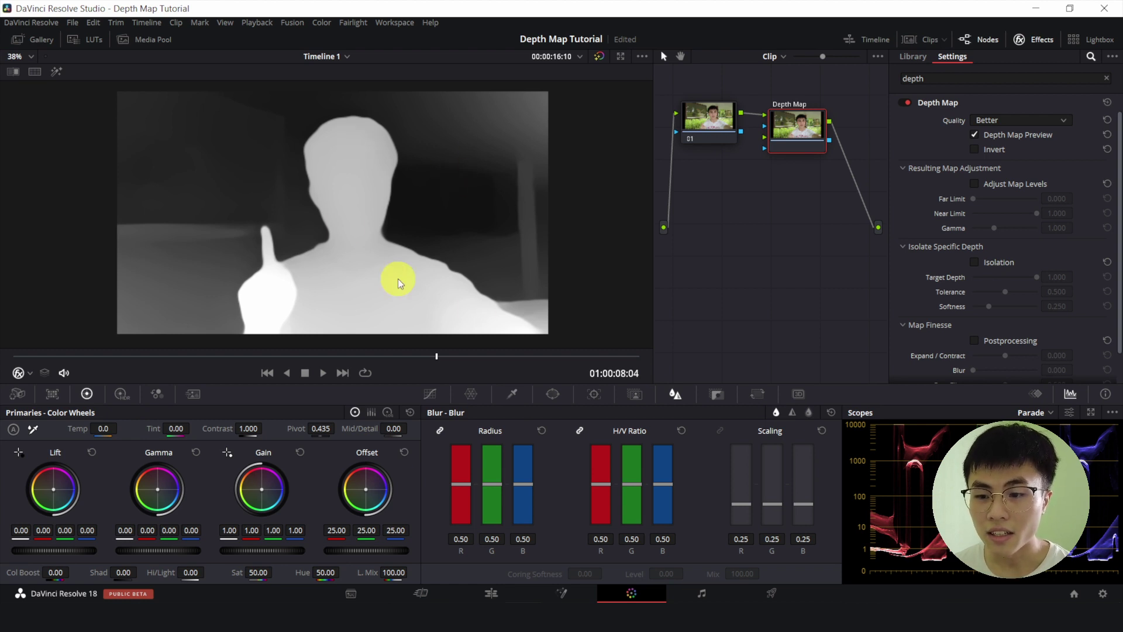
left_click(566, 357)
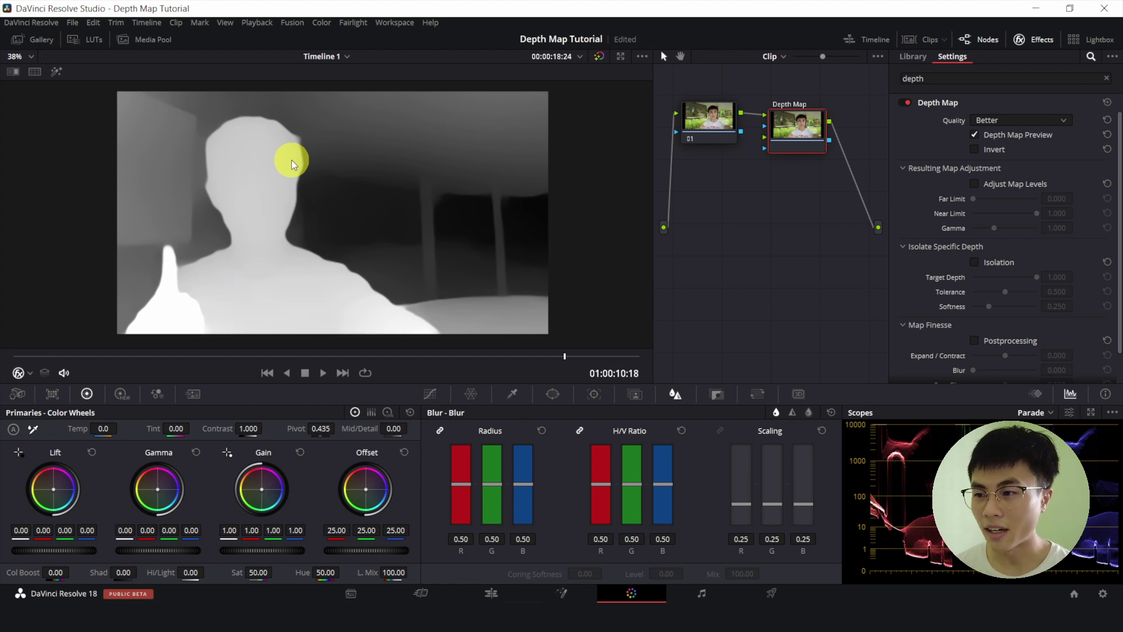
left_click(975, 149)
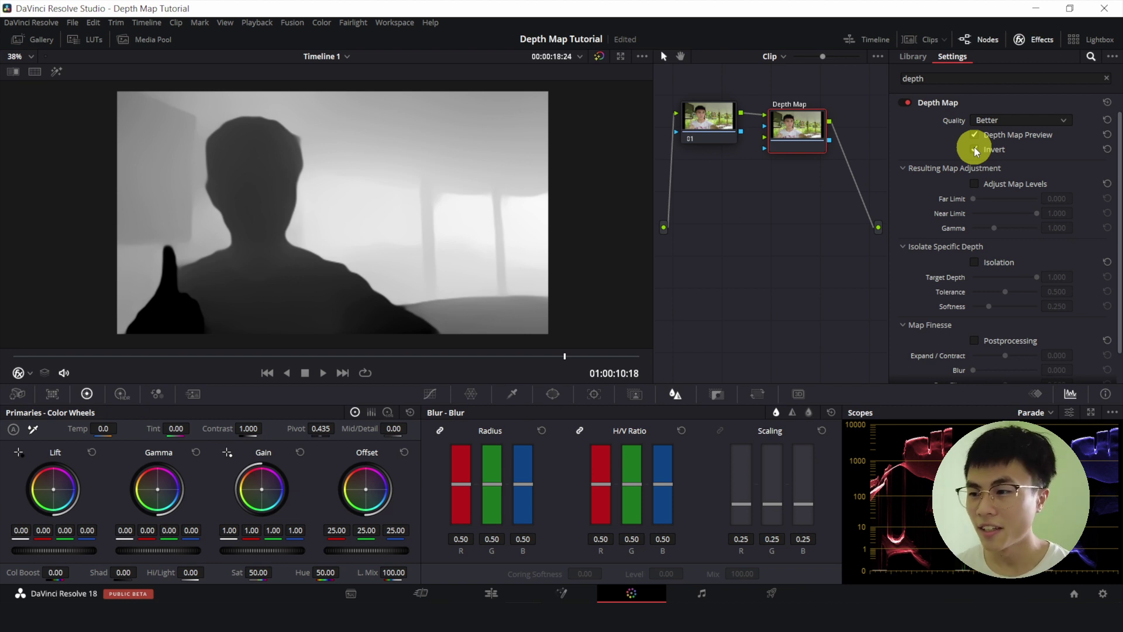
left_click(974, 185)
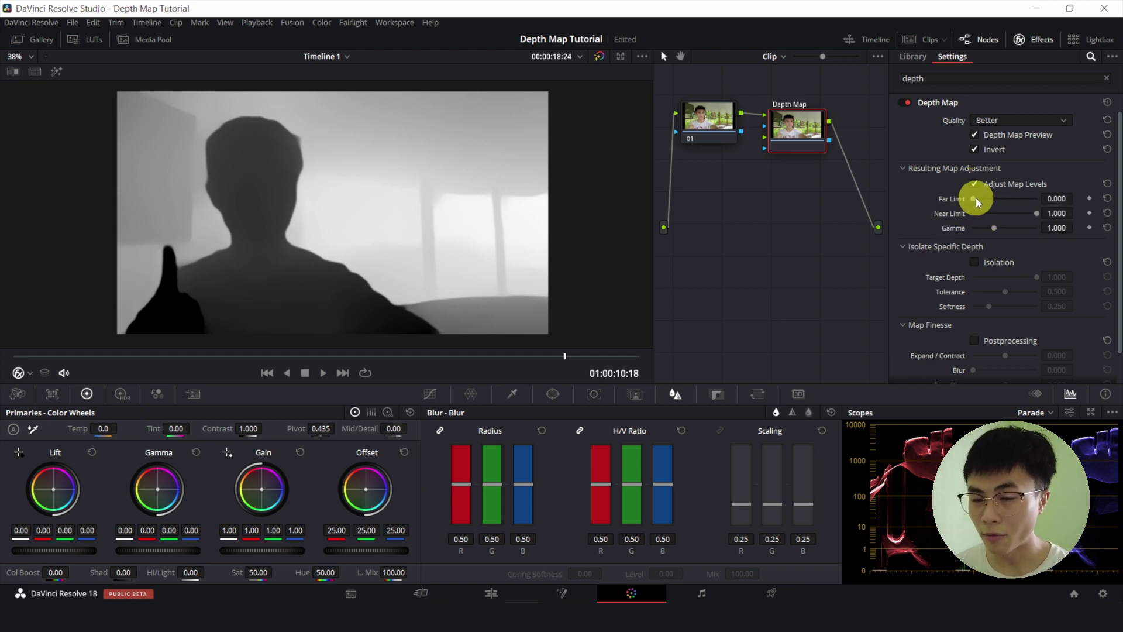
Try other level values, then settle on Far Limit 0.000, Near Limit 0.874 and Gamma 1.000
left_click(992, 199)
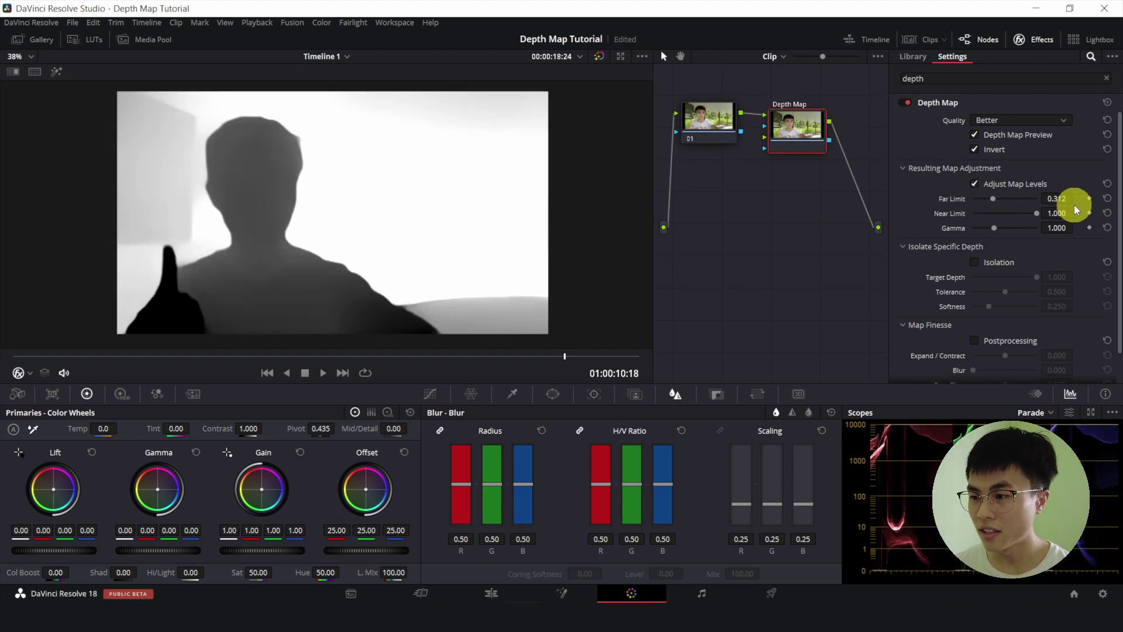
left_click(1108, 199)
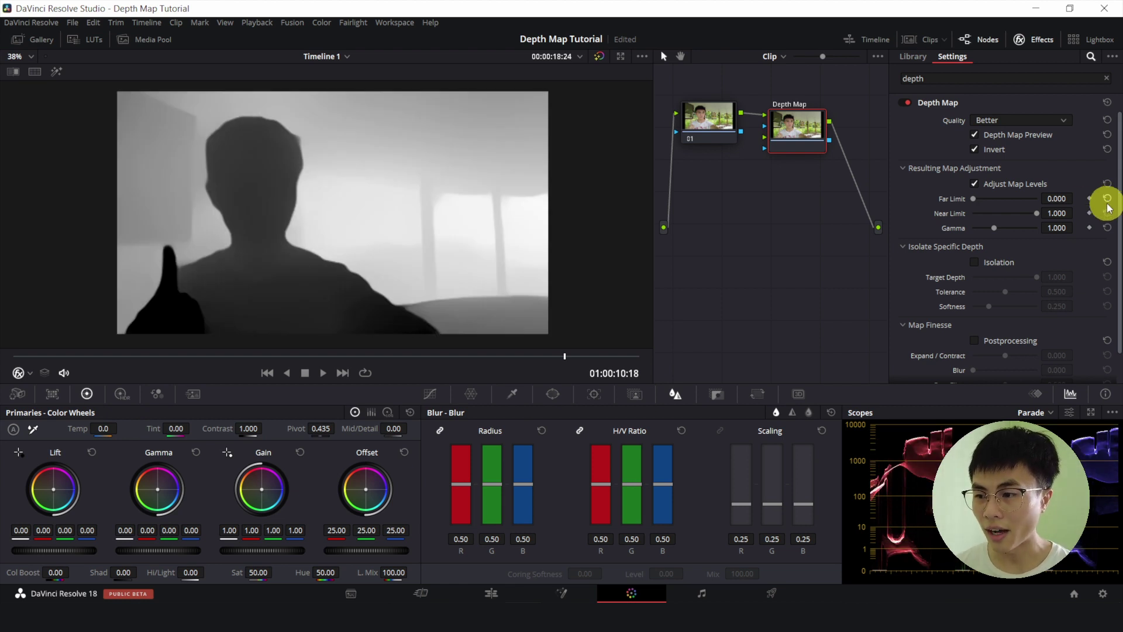
left_click_drag(1039, 213, 1029, 214)
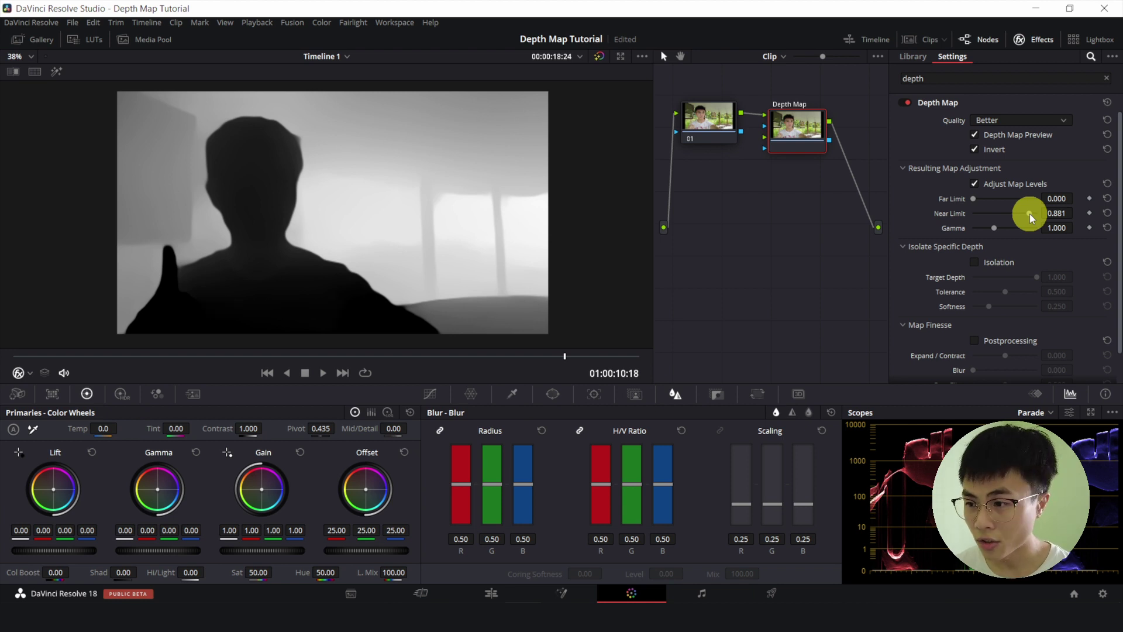
mouse_move(1030, 213)
left_mouse_down()
mouse_move(1048, 213)
mouse_move(1035, 212)
left_mouse_up()
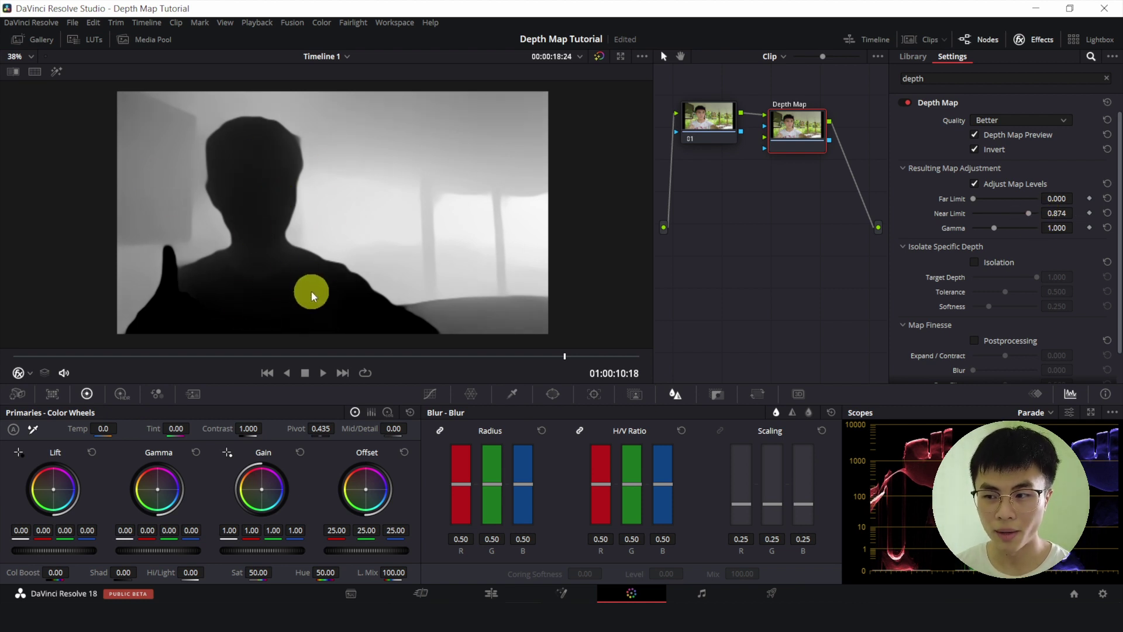
left_click(986, 228)
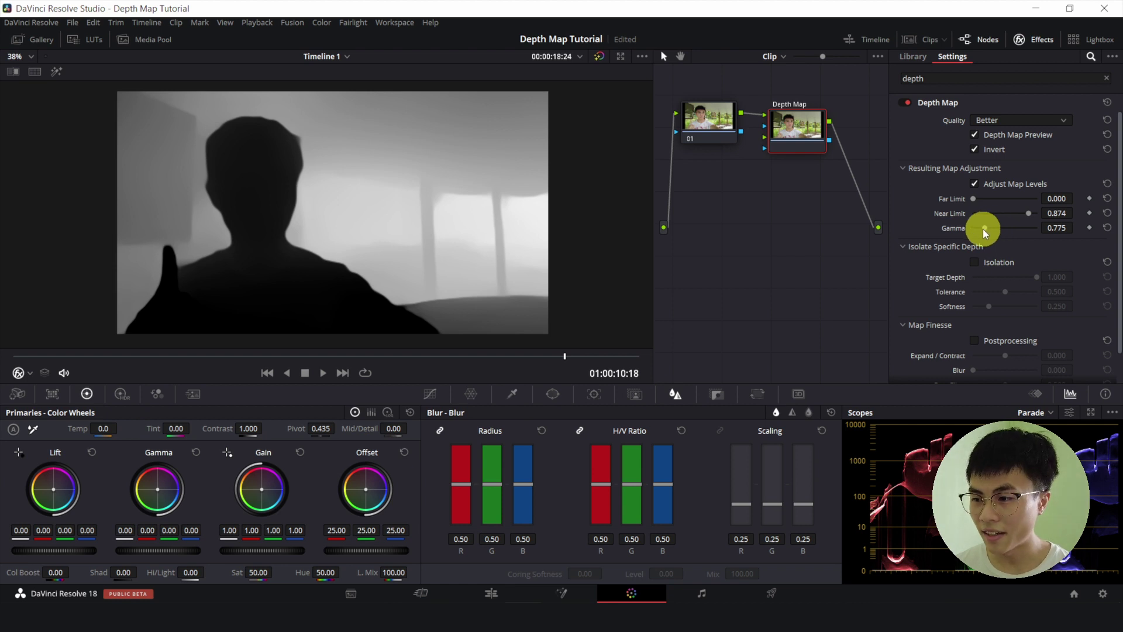
left_click_drag(983, 229, 1027, 228)
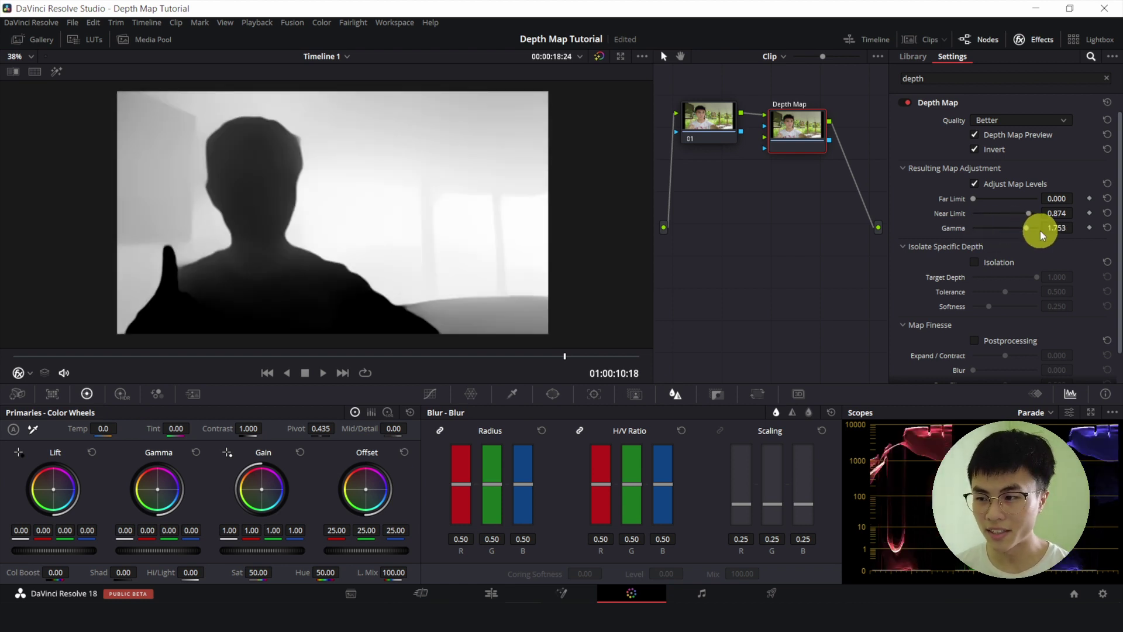
left_click(1107, 228)
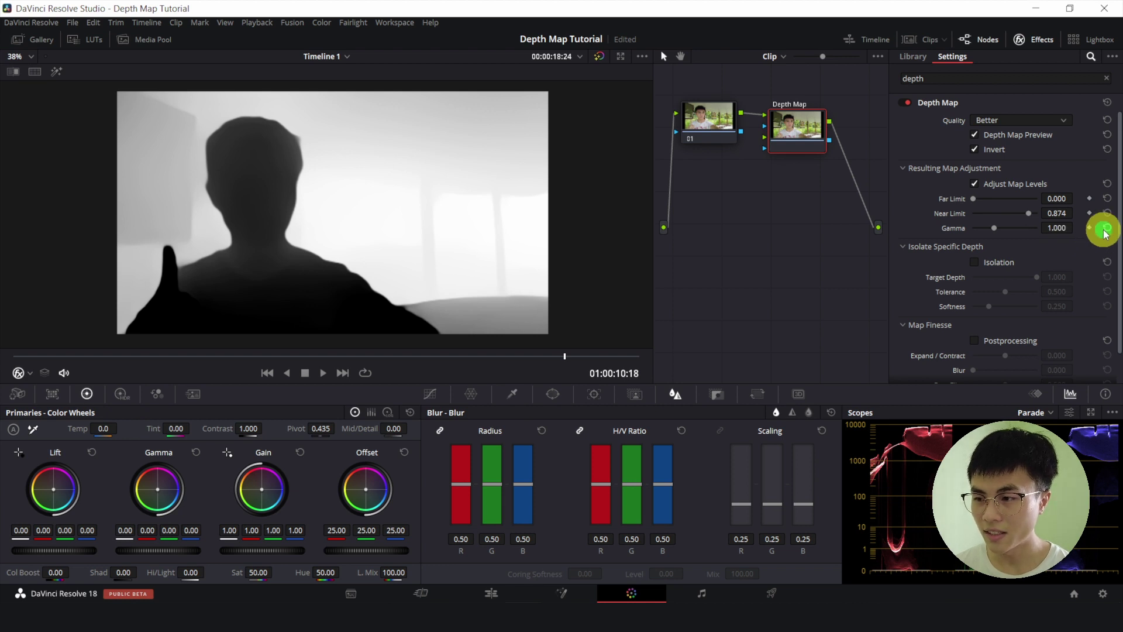
Add serial node 03 right of Depth Map and connect Depth Map's key output to its key input
left_click_drag(794, 132, 785, 130)
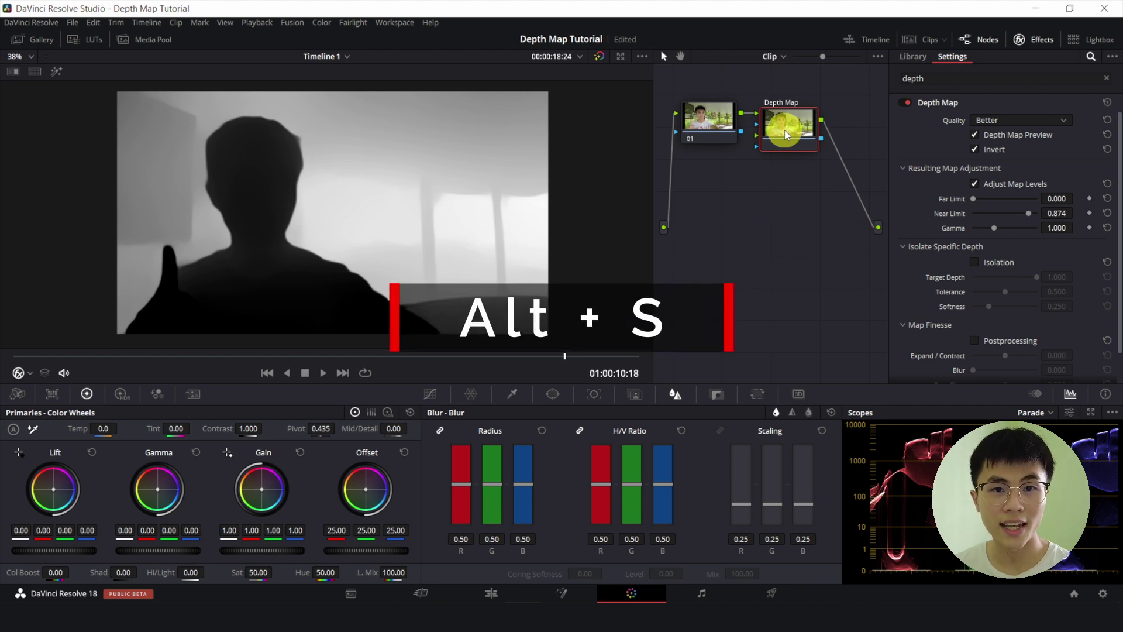
key("alt+s")
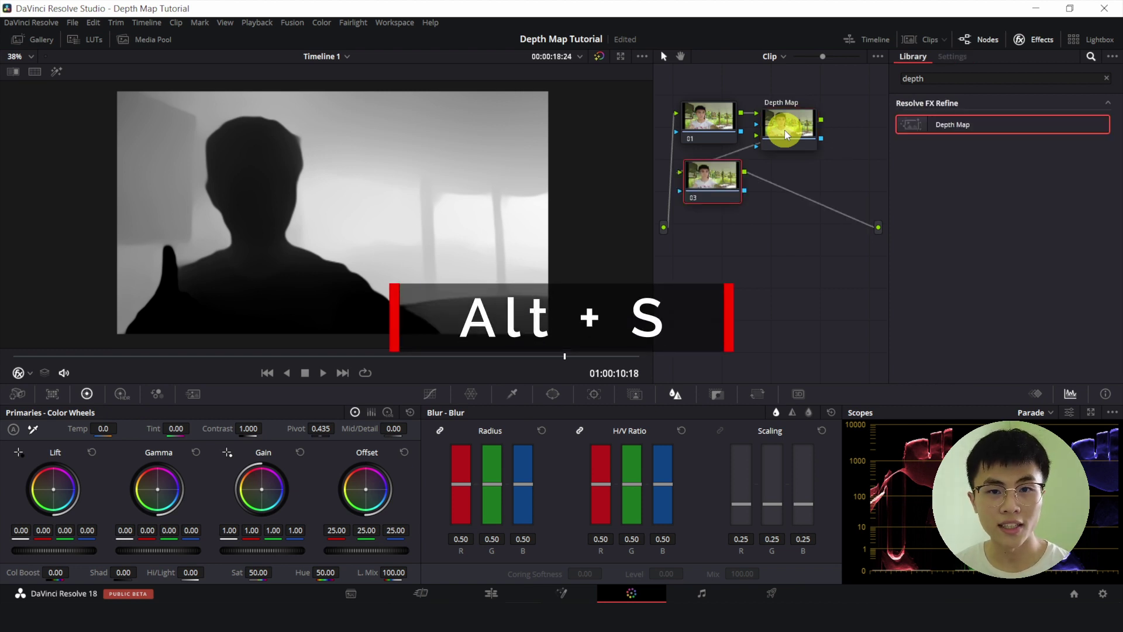
left_click_drag(716, 178, 772, 198)
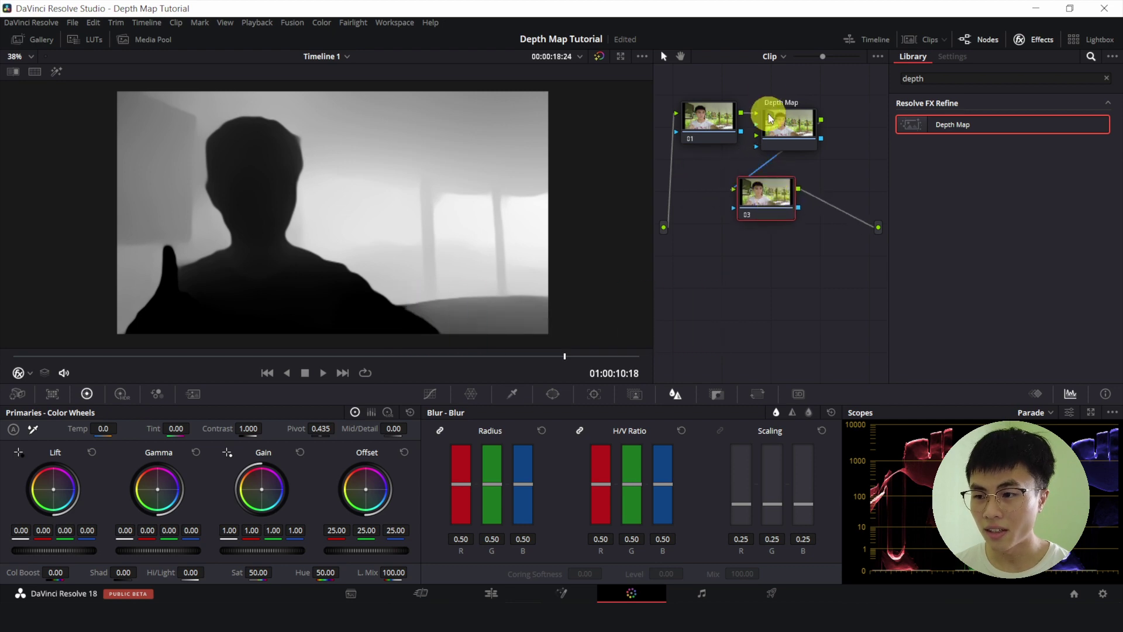
left_click_drag(652, 171, 607, 167)
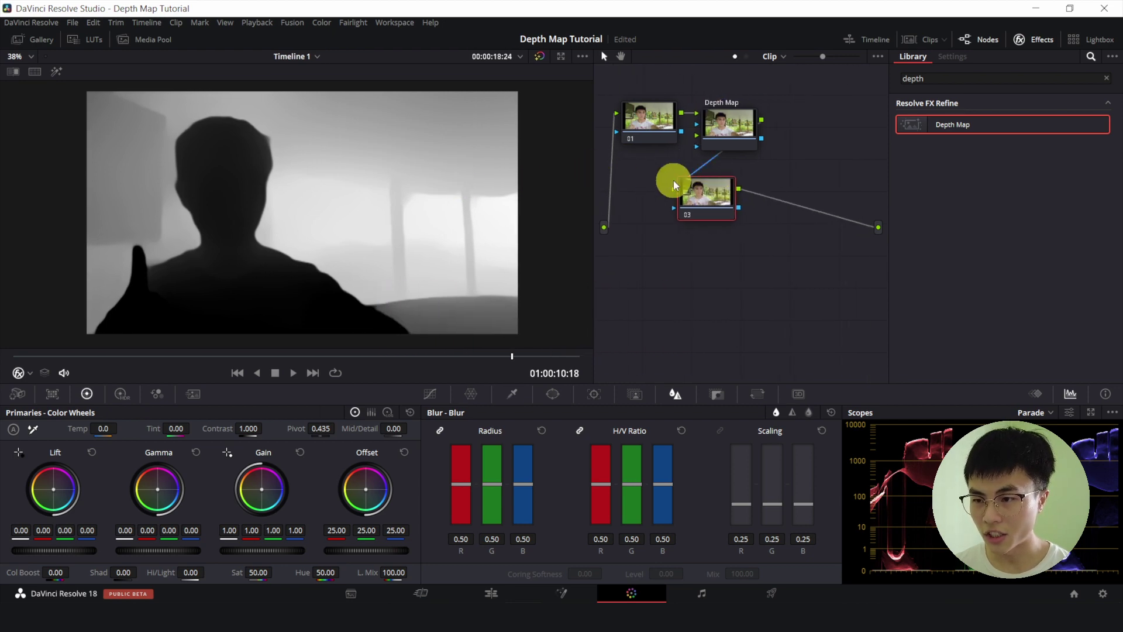
left_click_drag(708, 193, 831, 133)
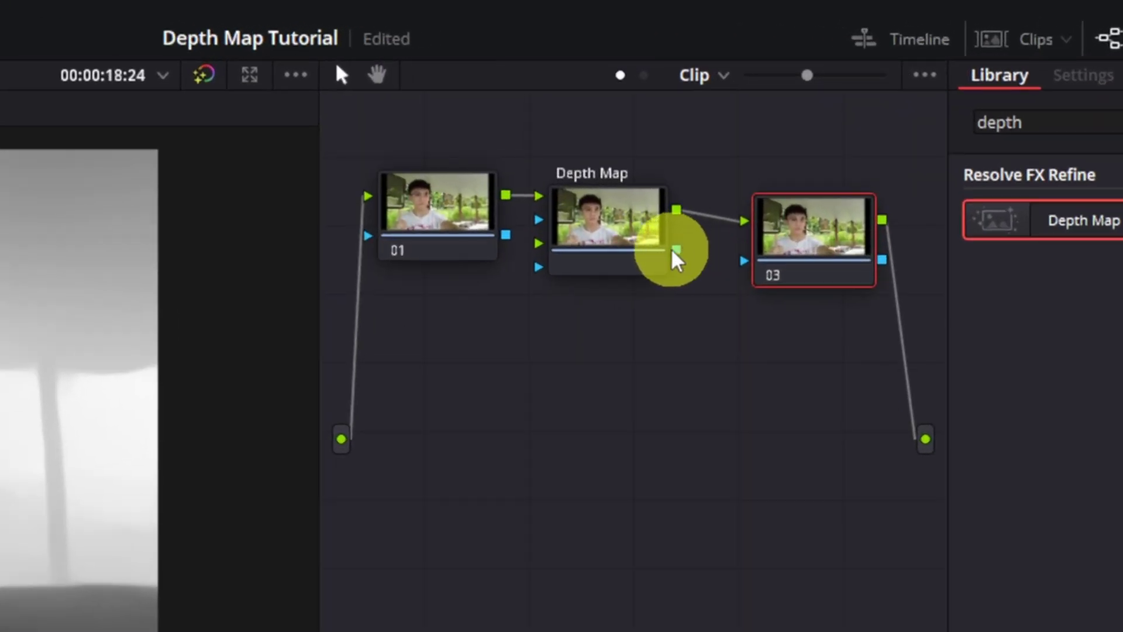
left_click_drag(674, 253, 745, 262)
left_click_drag(809, 216, 773, 206)
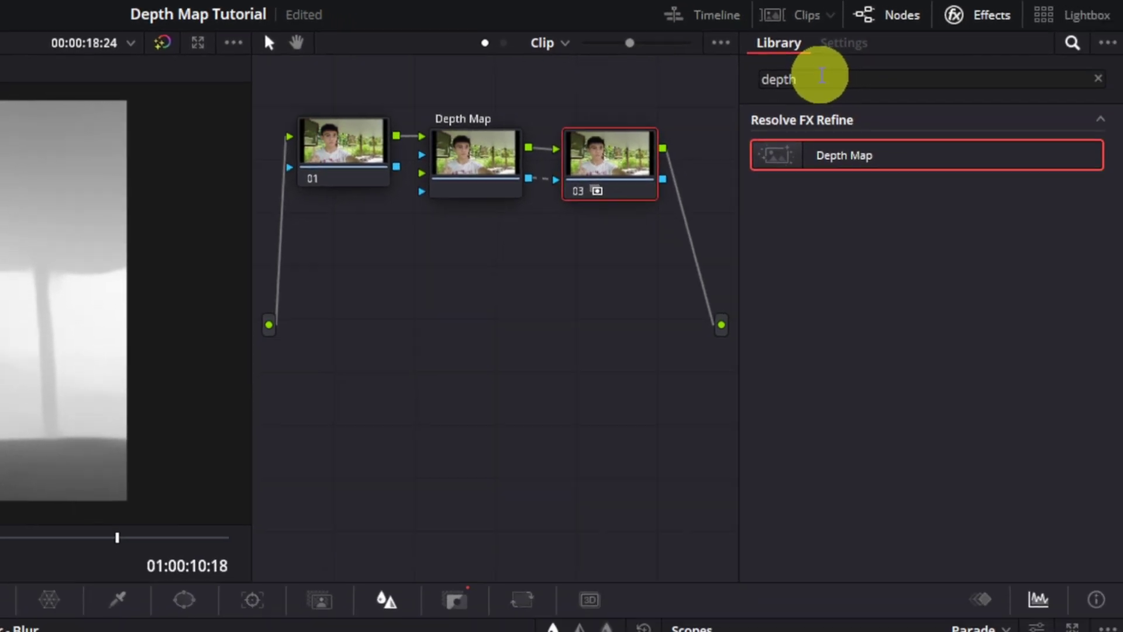
Search the effects for 'lens' and turn off the Depth Map preview
left_click(823, 76)
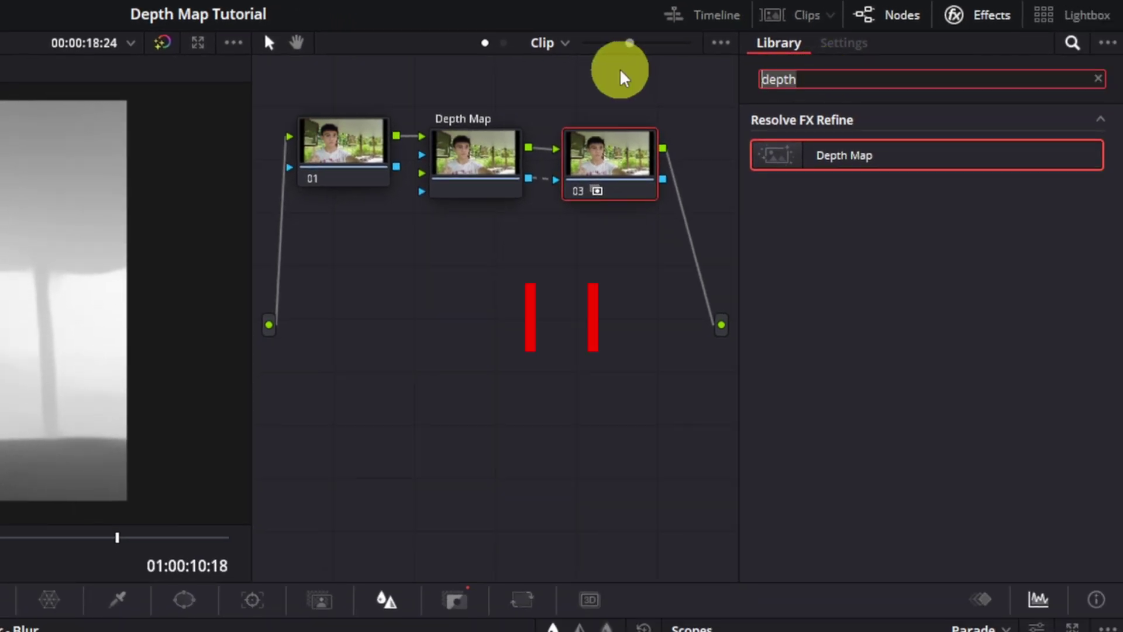
type("le")
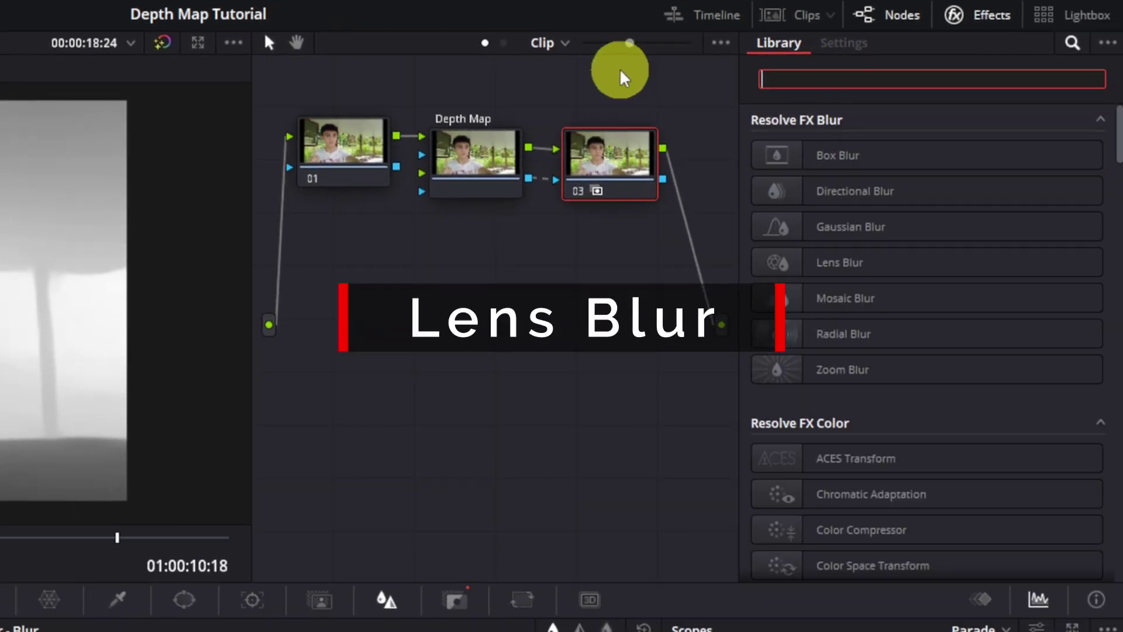
type("ns")
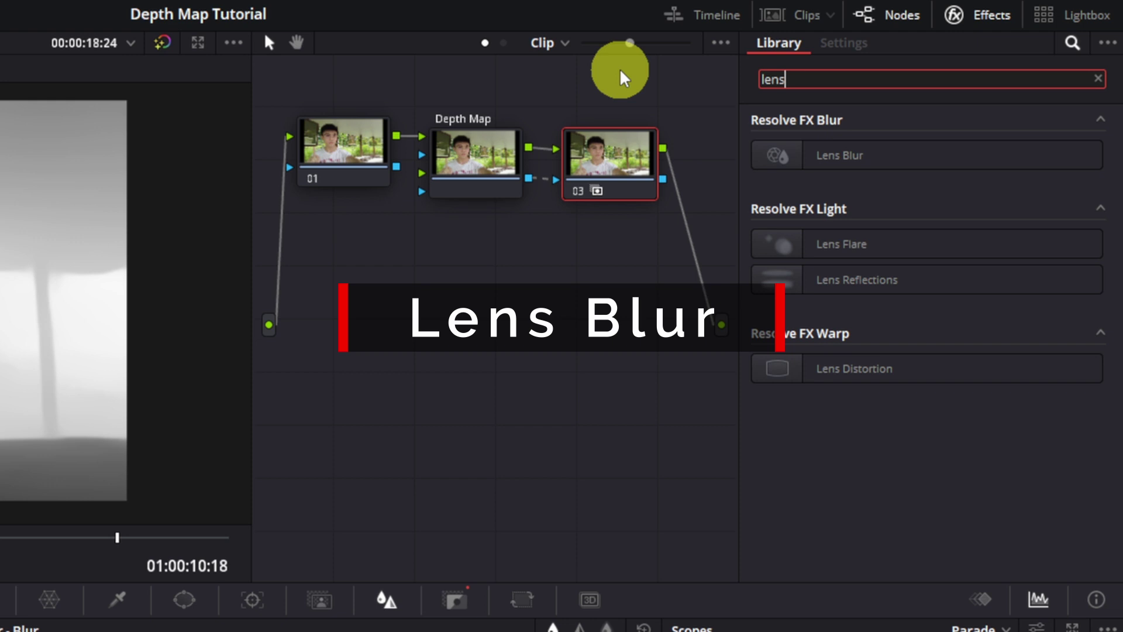
left_click(474, 146)
left_click(880, 172)
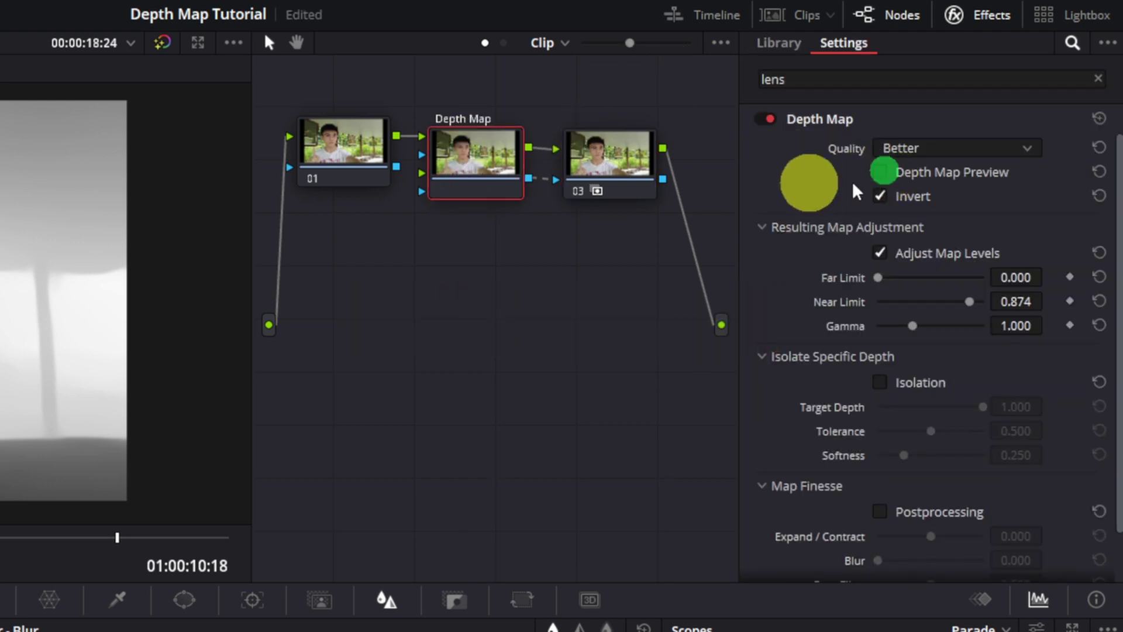
Apply Lens Blur to node 03, then switch that effect off
left_click(637, 164)
left_click_drag(898, 146, 809, 126)
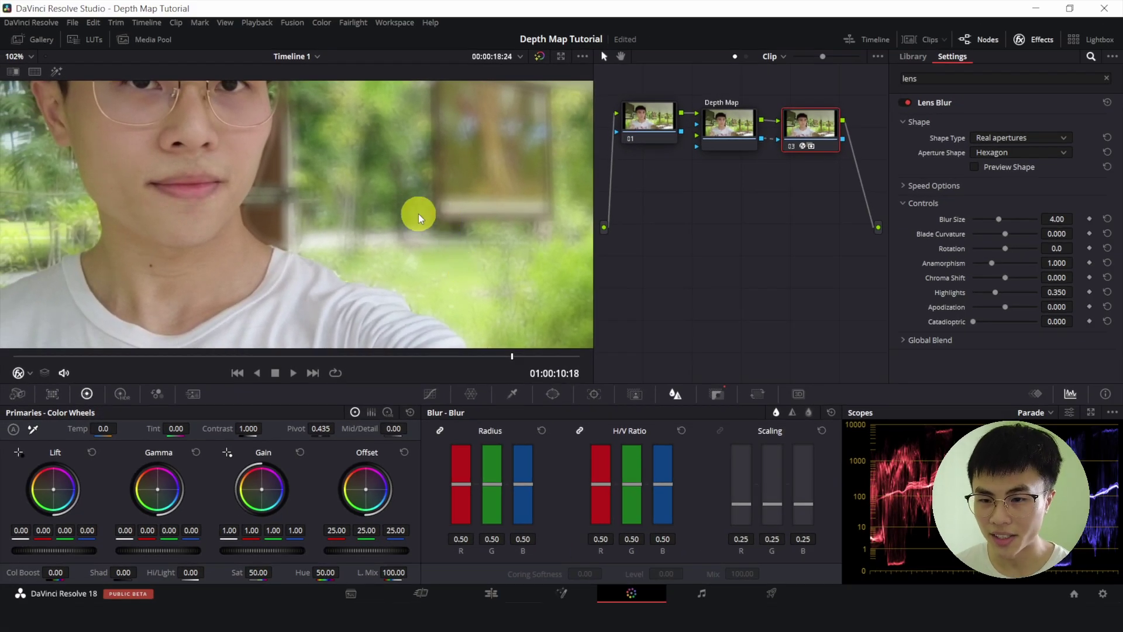
left_click(908, 103)
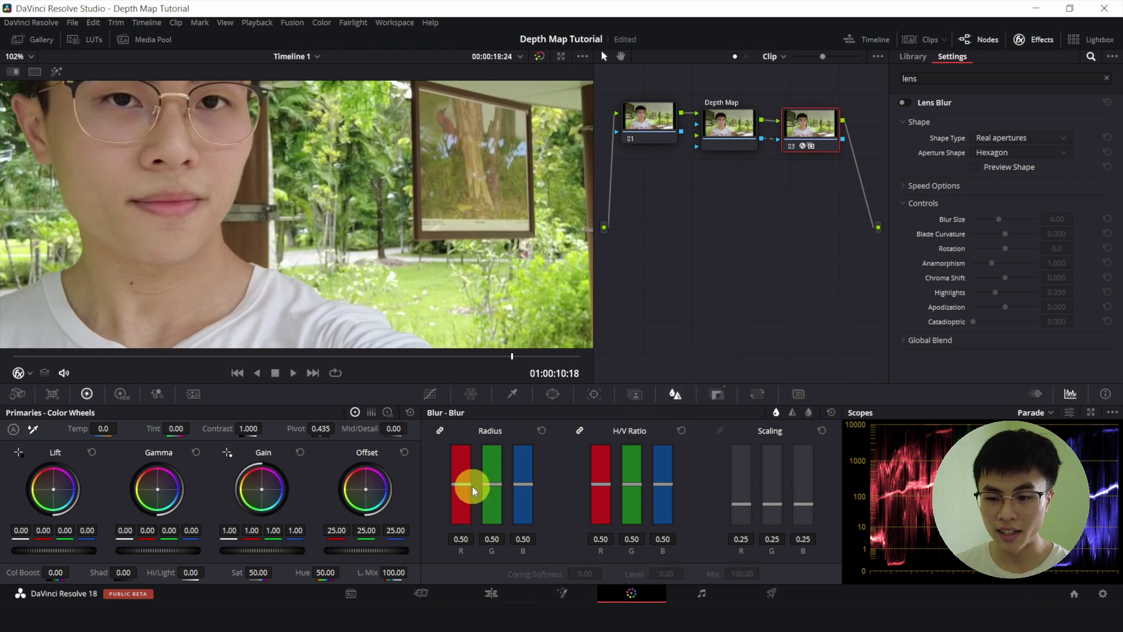
Raise node 03's Blur radius to 0.78, then jump to an earlier frame
key("ctrl+minus")
key("ctrl+minus")
key("ctrl+minus")
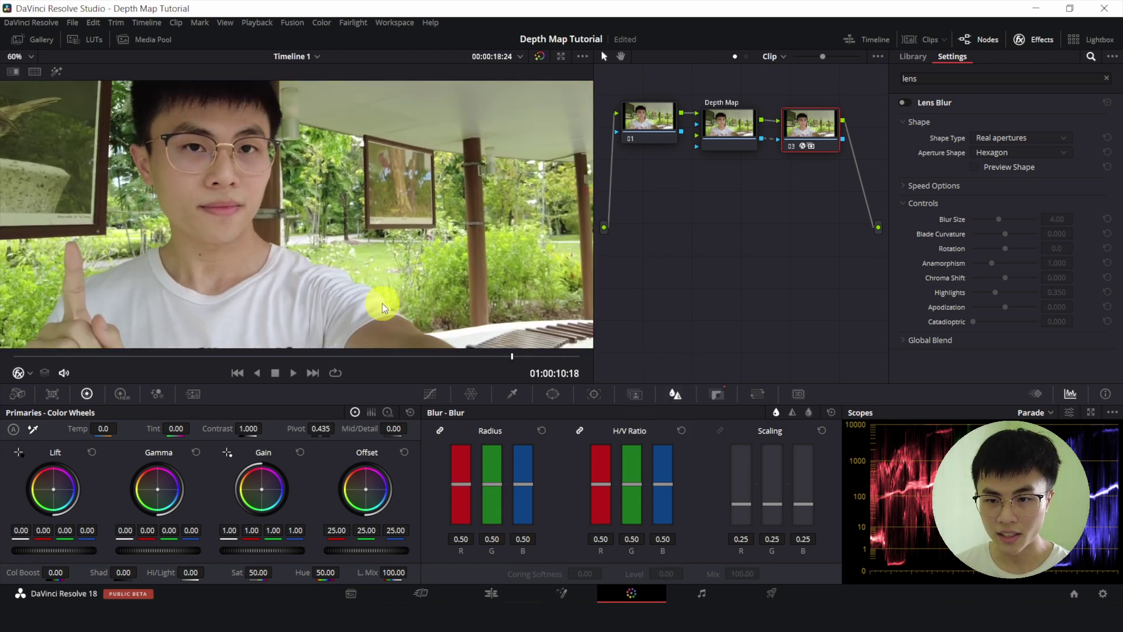
left_click_drag(460, 481, 464, 459)
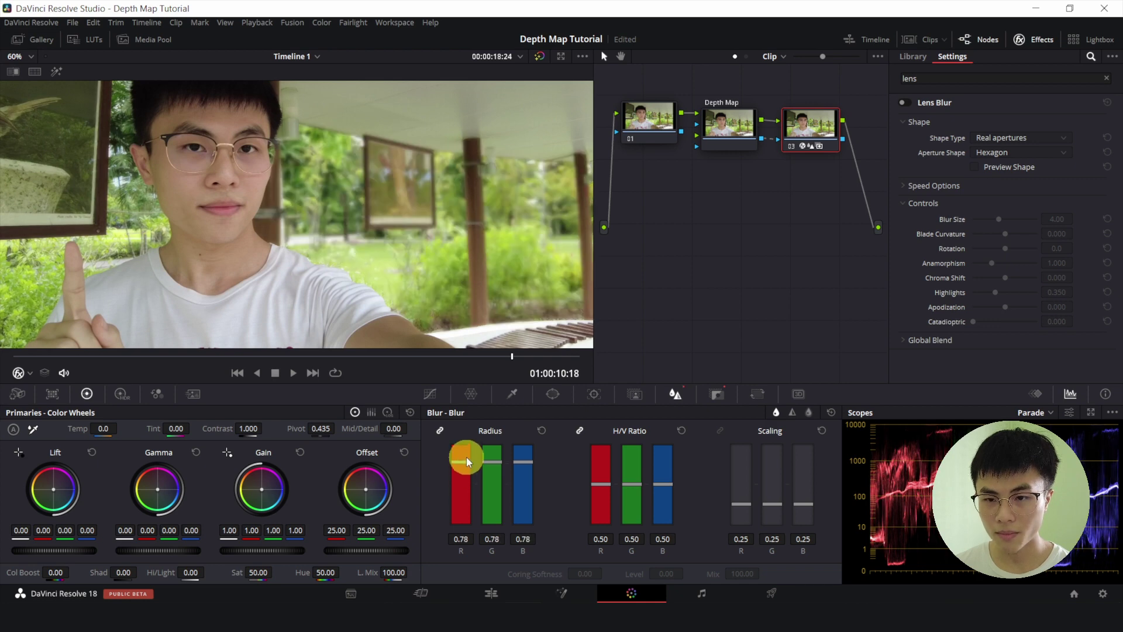
scroll(372, 215, "down", 1)
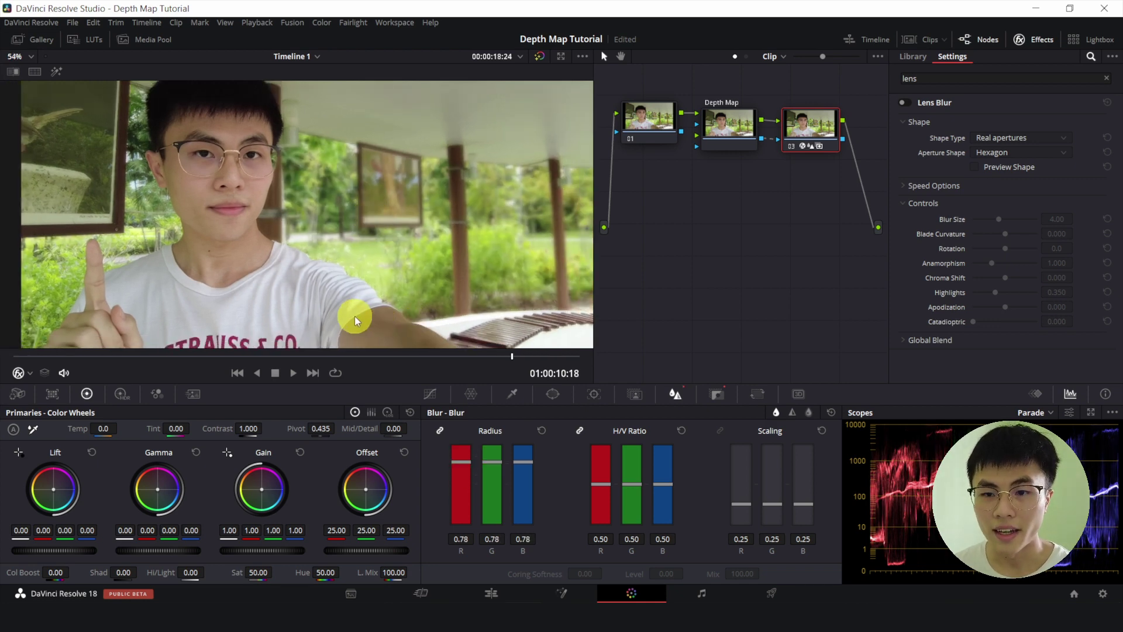
left_click_drag(194, 227, 231, 244)
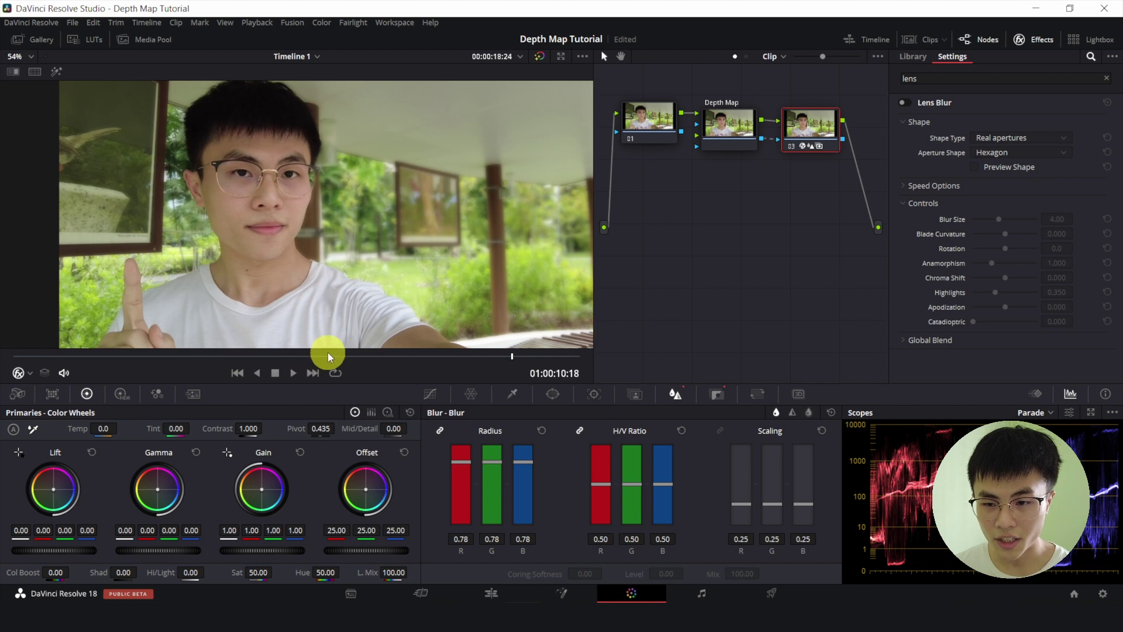
left_click(416, 354)
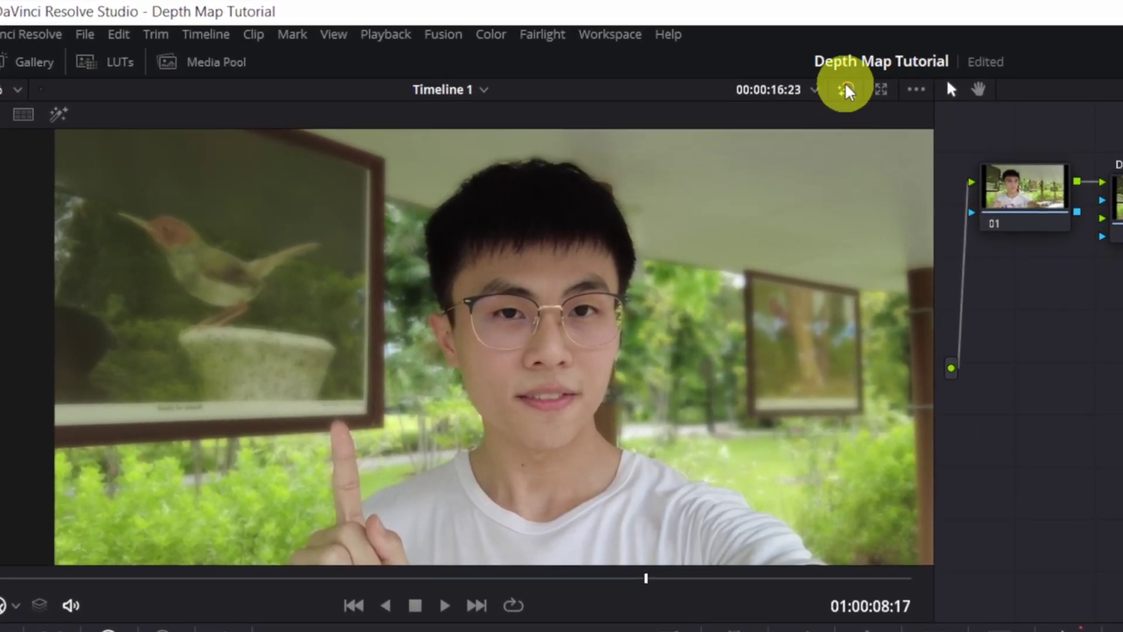
left_click(846, 89)
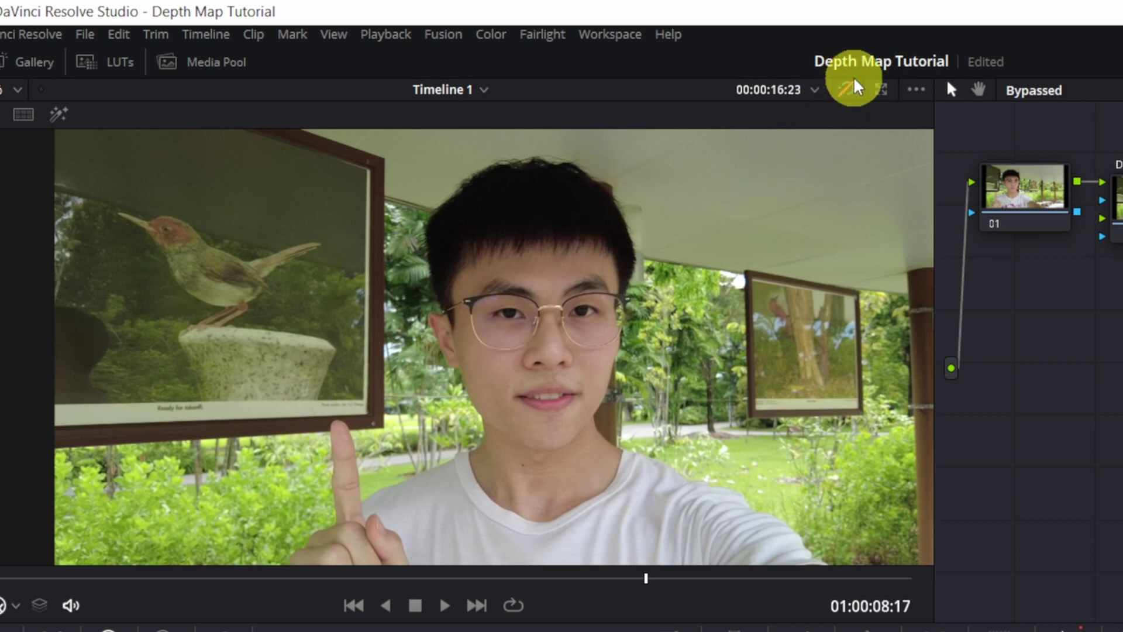
left_click(849, 88)
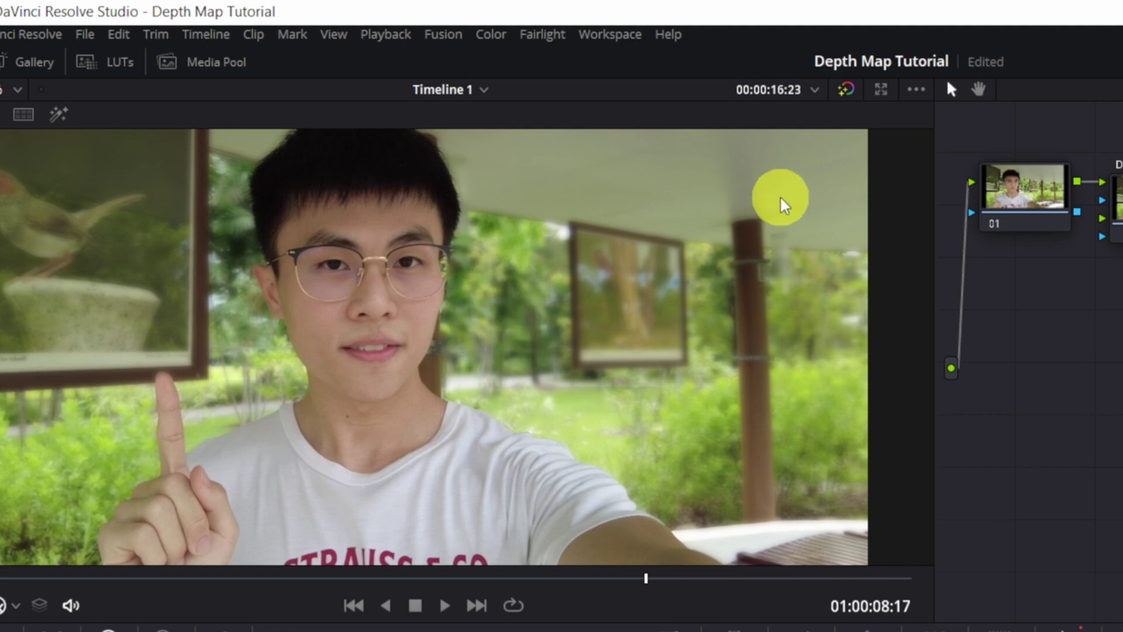
left_click(847, 91)
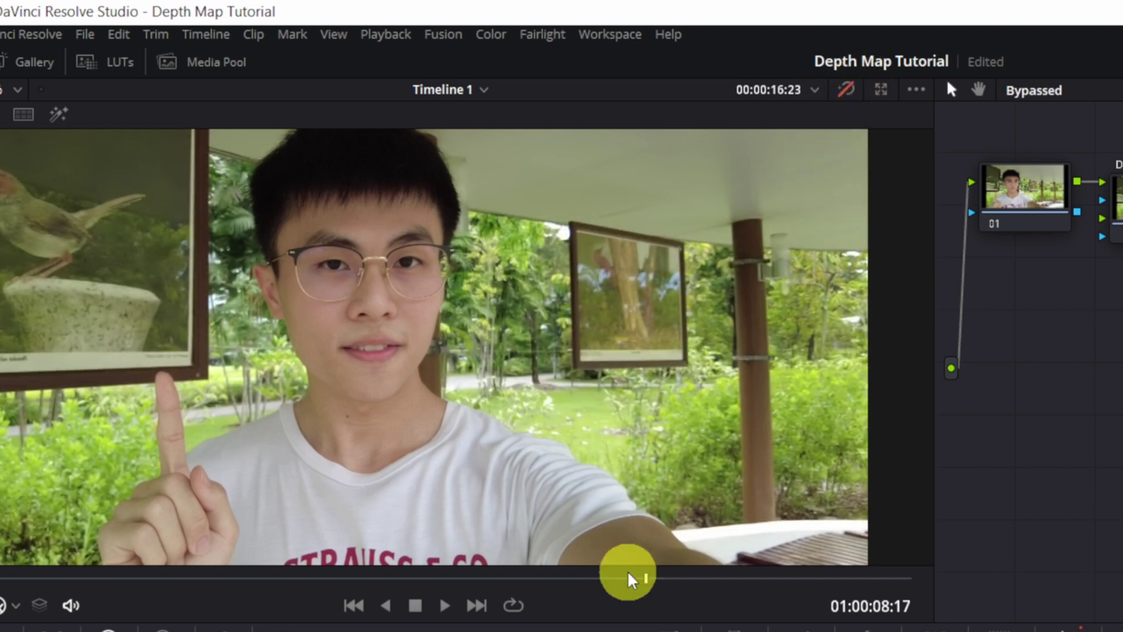
left_click(845, 94)
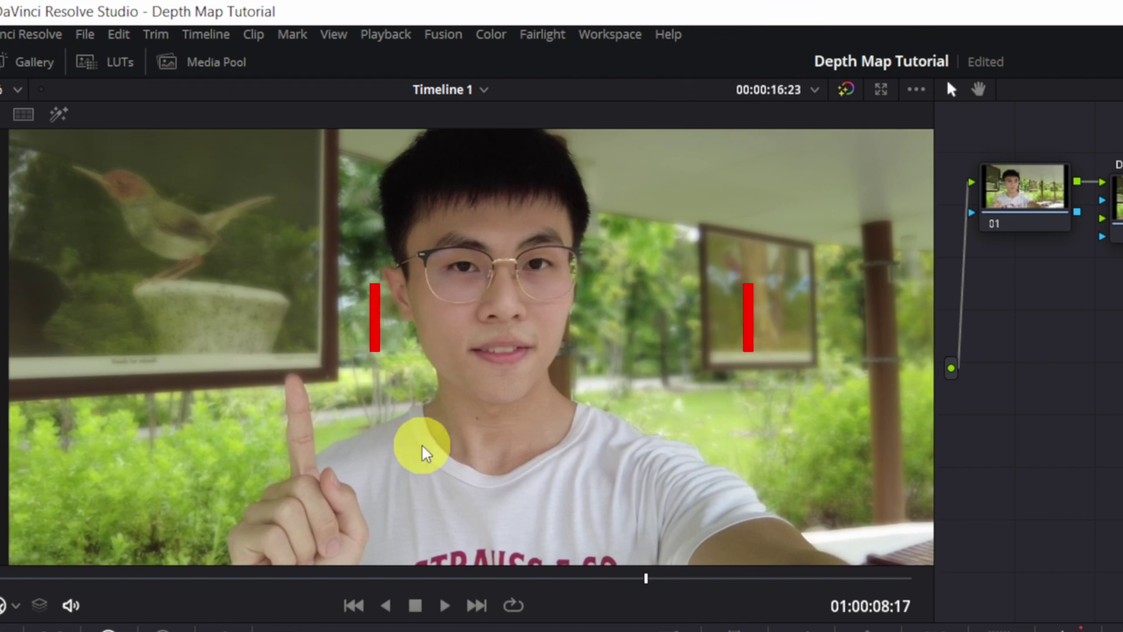
key("shift+d")
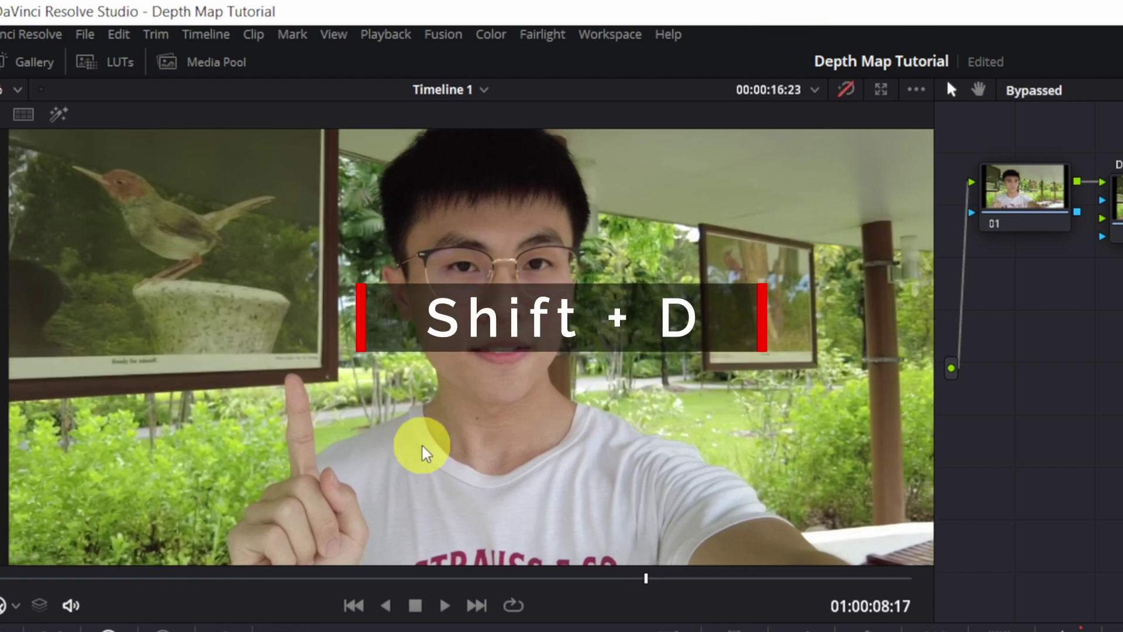
left_click(845, 93)
left_click(845, 90)
left_click(845, 90)
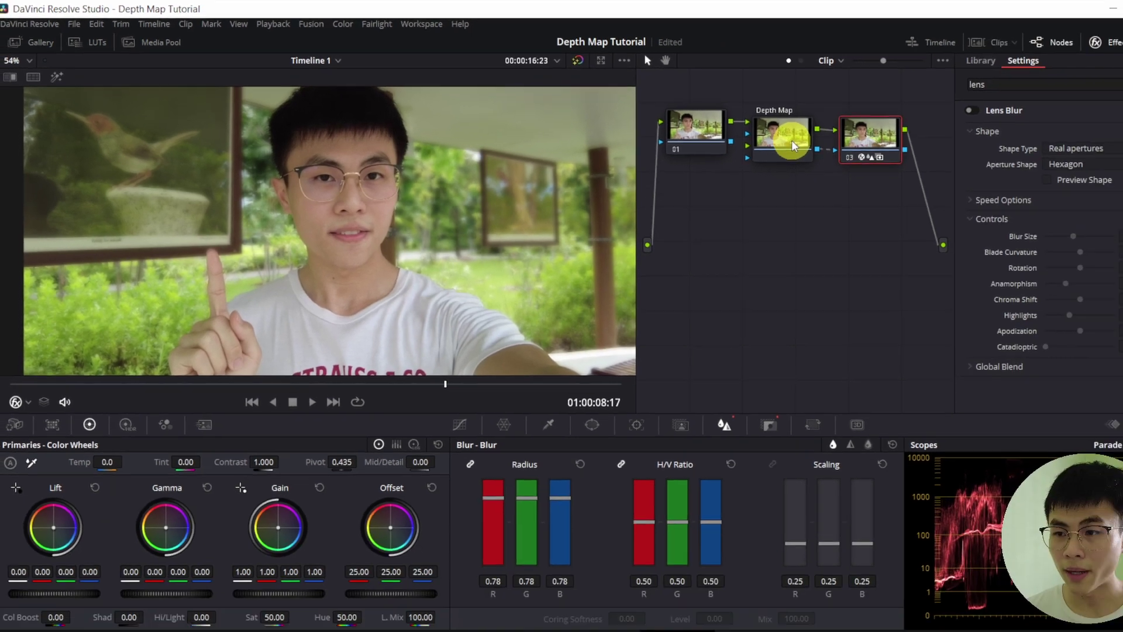
On the Depth Map node, enable Postprocessing under Map Finesse and show the depth map preview
left_click(739, 131)
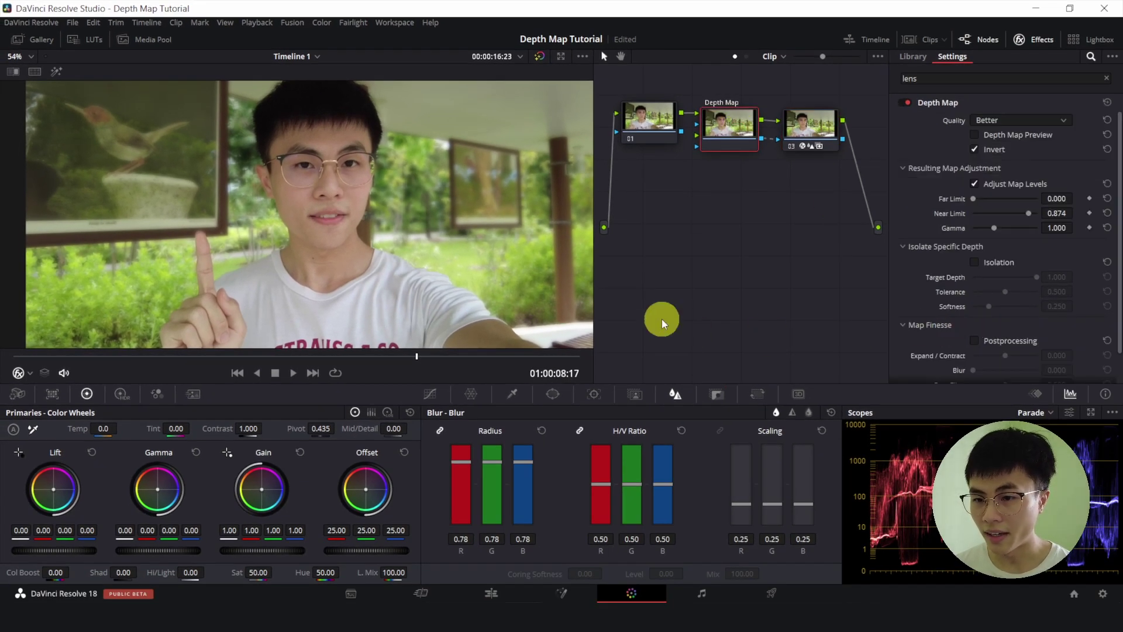
scroll(467, 210, "up", 4)
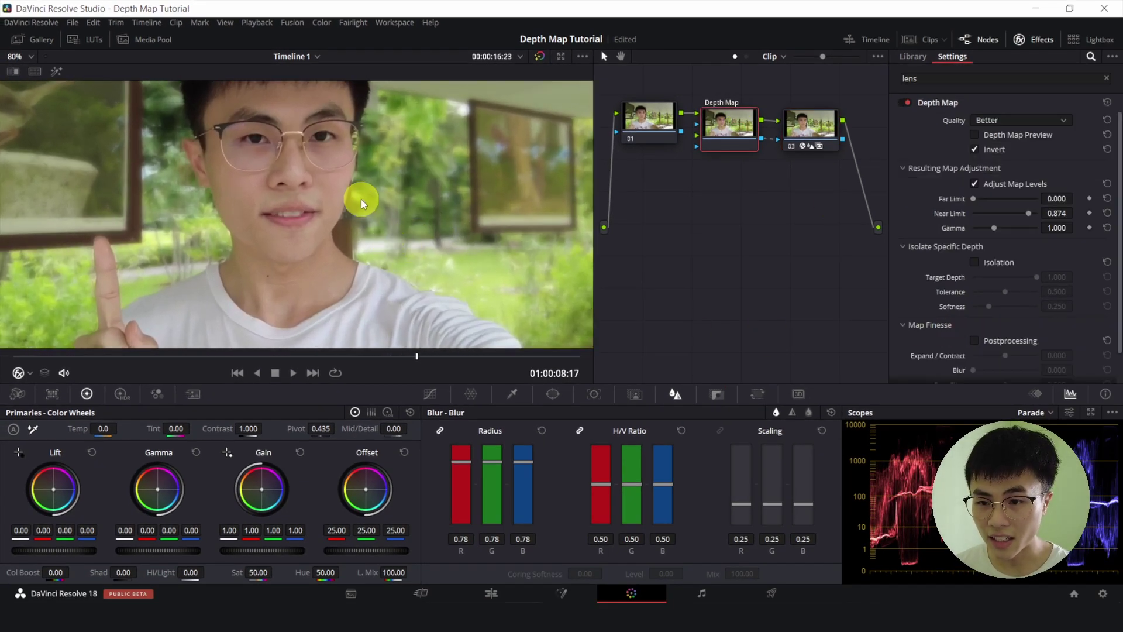
left_click_drag(484, 301, 332, 255)
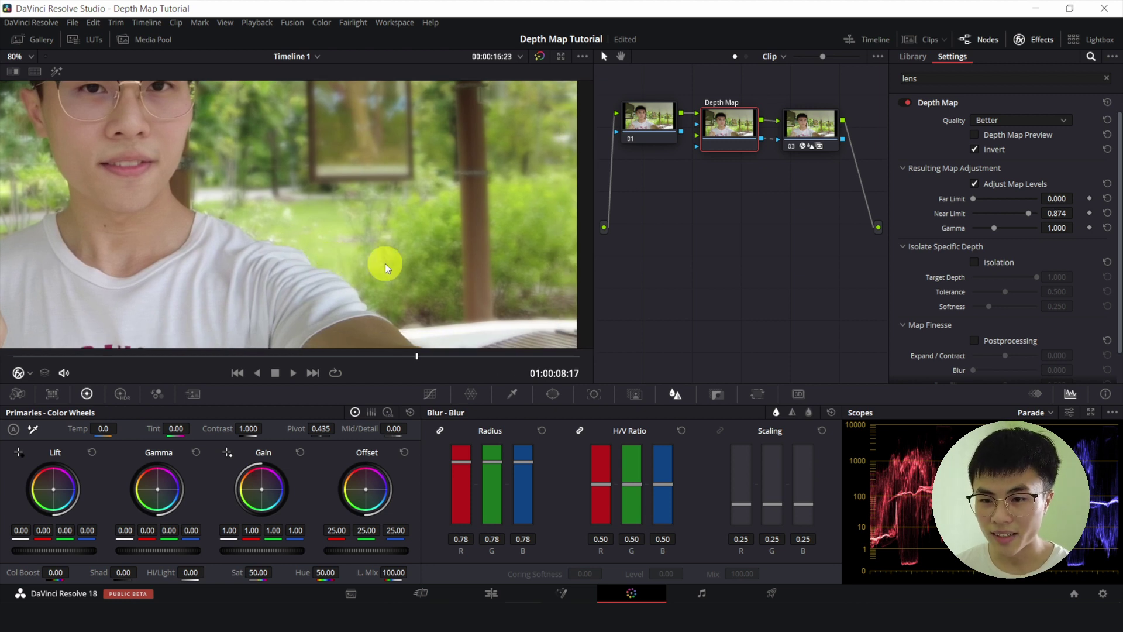
scroll(338, 235, "down", 2)
scroll(303, 233, "up", 2)
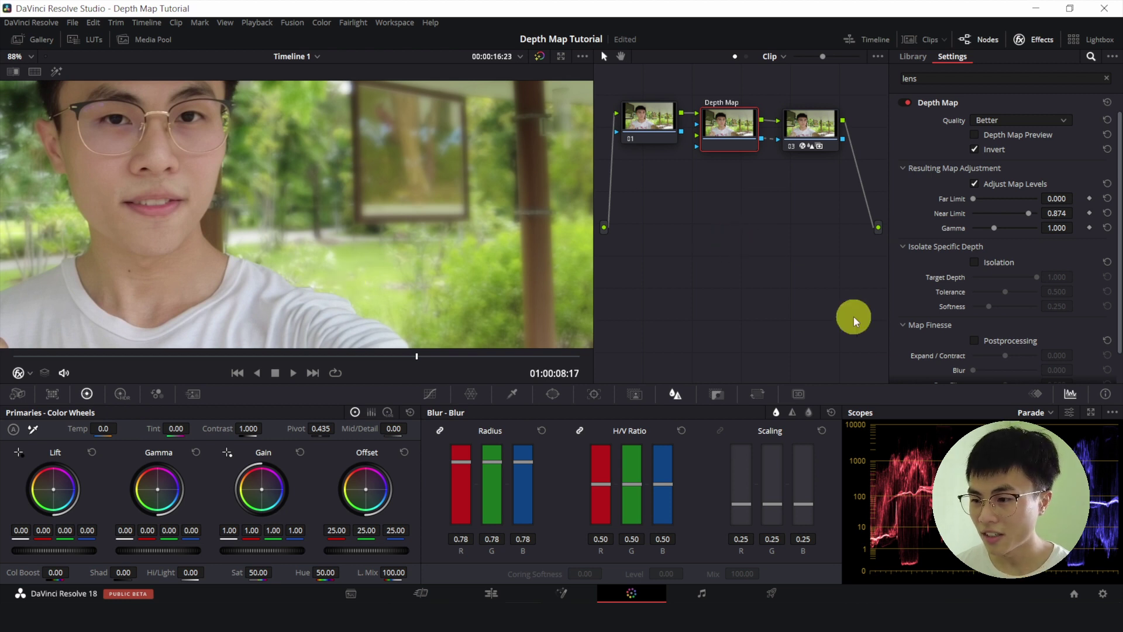
scroll(932, 327, "down", 1)
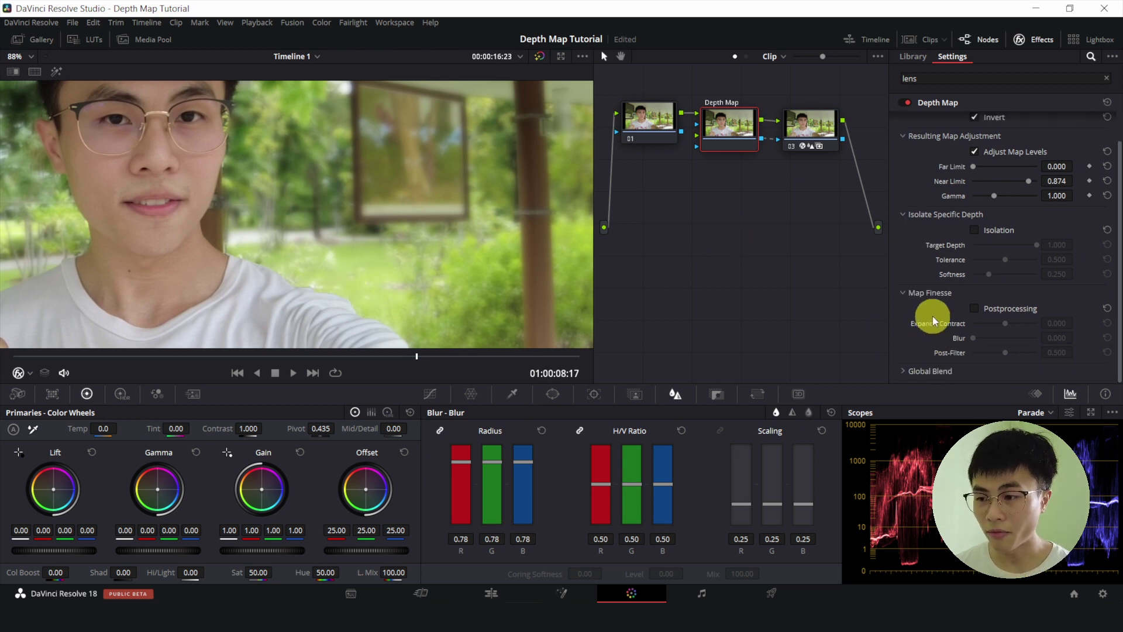
left_click(972, 307)
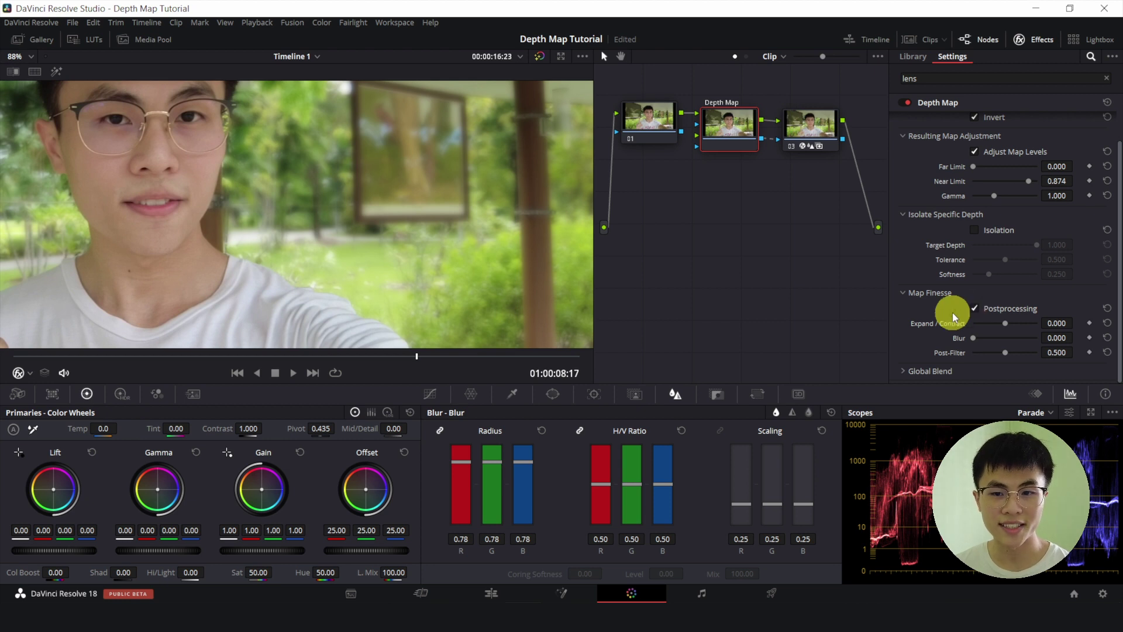
scroll(381, 240, "down", 2)
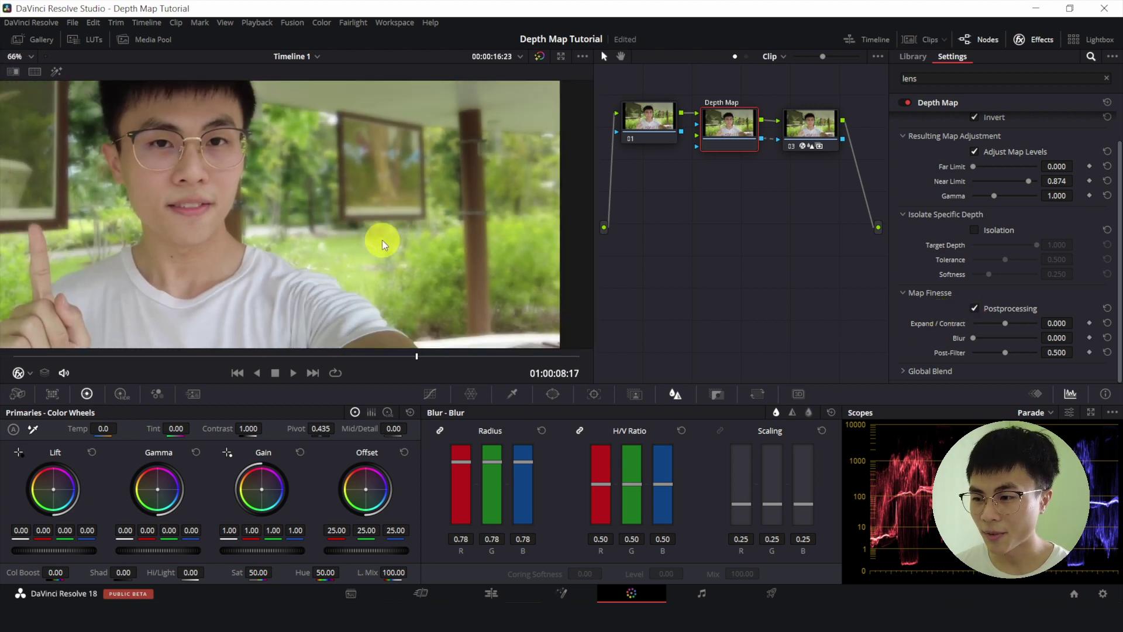
scroll(960, 159, "up", 2)
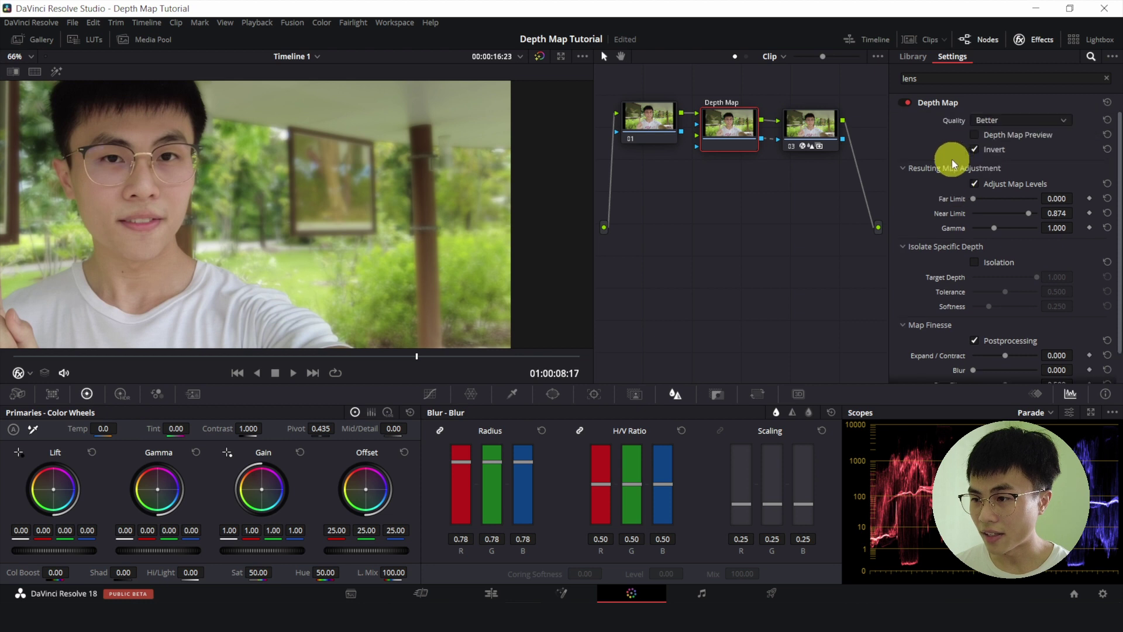
left_click(973, 136)
Try Map Finesse values: Expand/Contract -0.560 and 0.688, some Blur, Post-Filter up to 1.000
scroll(989, 234, "down", 2)
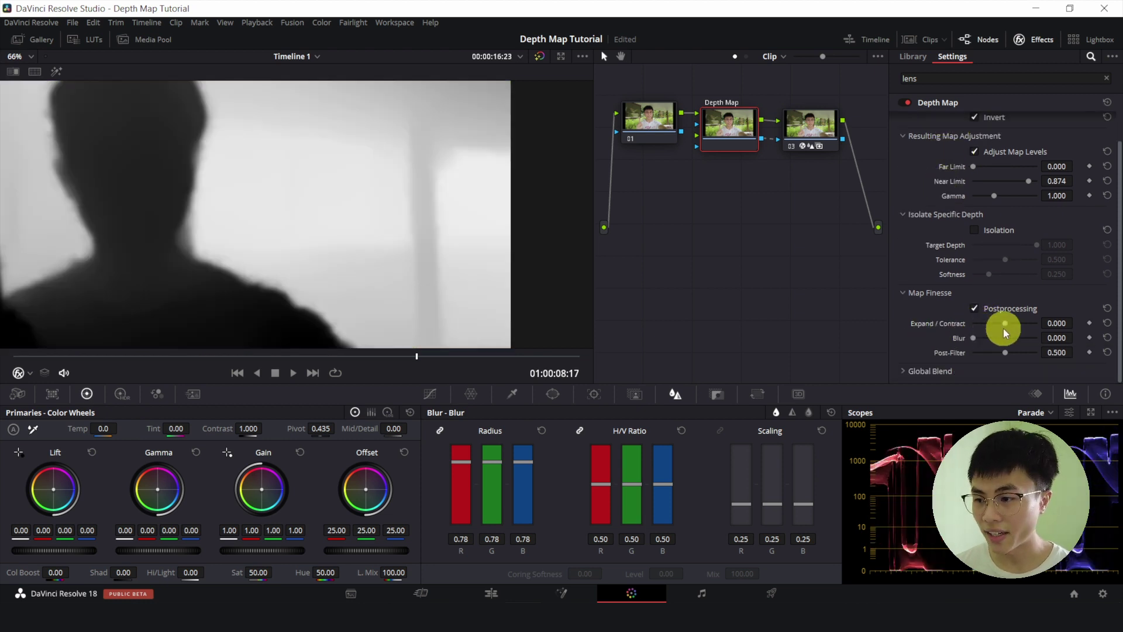
left_click_drag(1007, 315, 1024, 321)
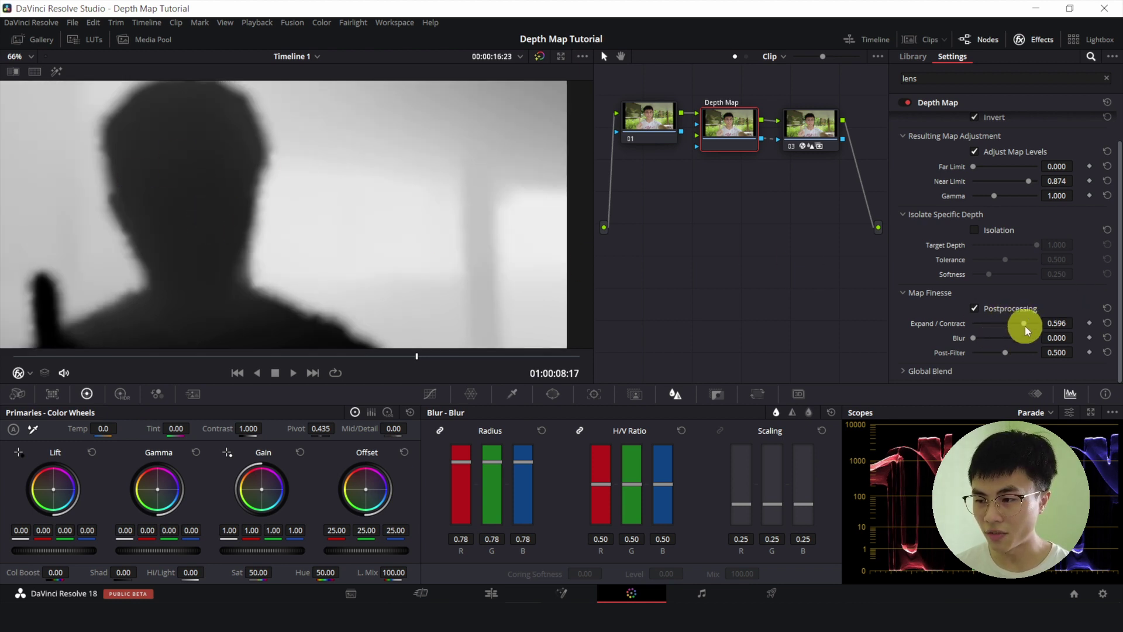
left_click_drag(1025, 325, 984, 324)
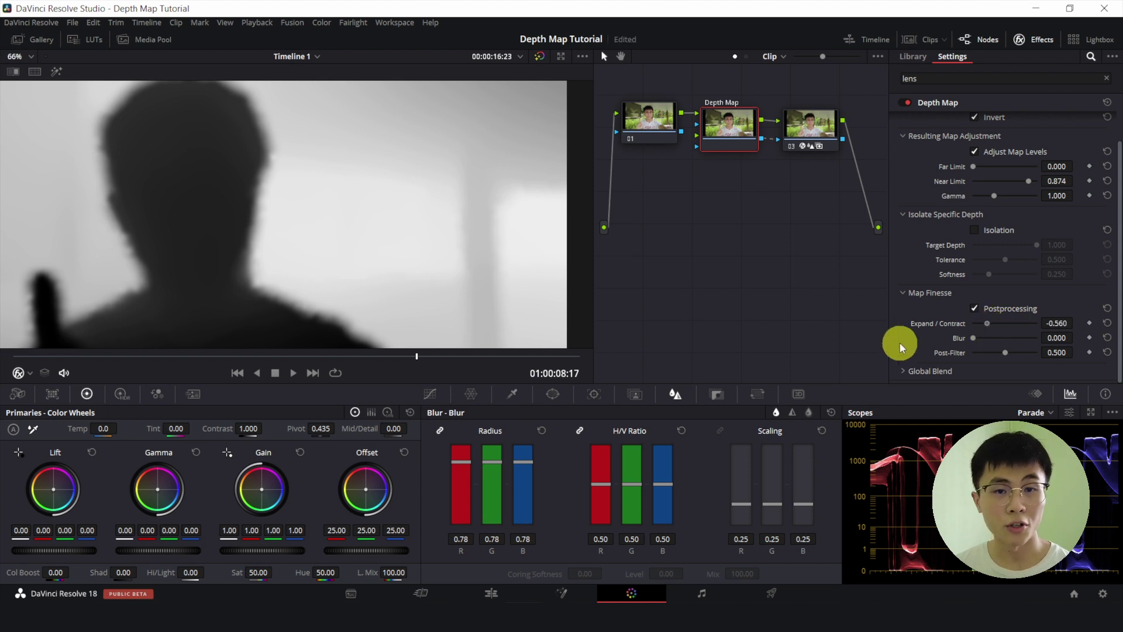
left_click(1027, 323)
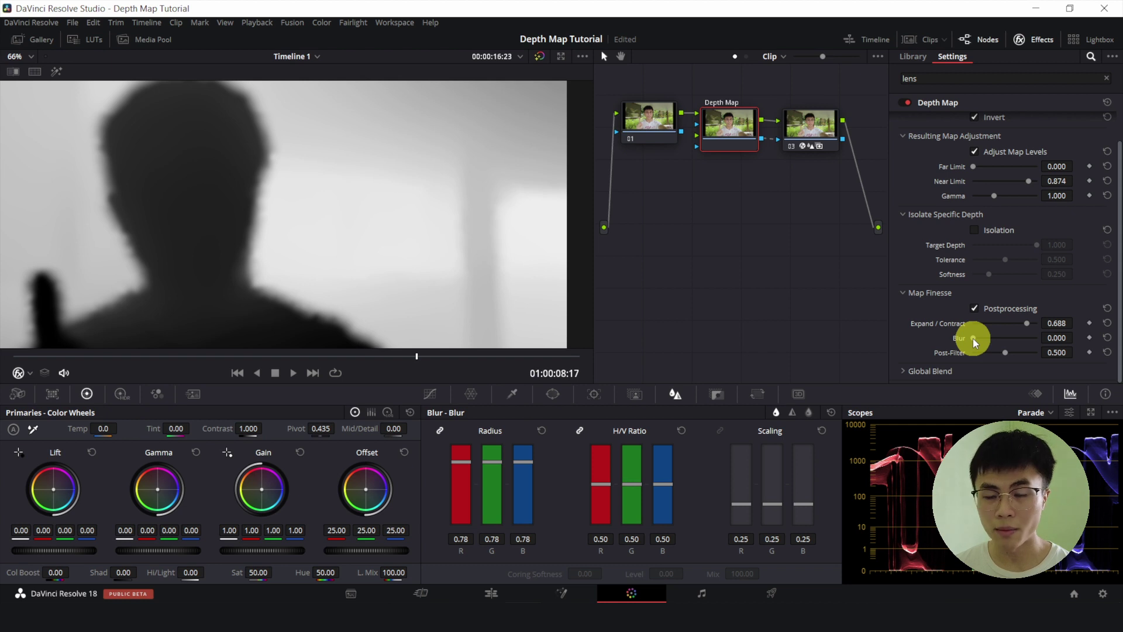
left_click_drag(973, 338, 992, 335)
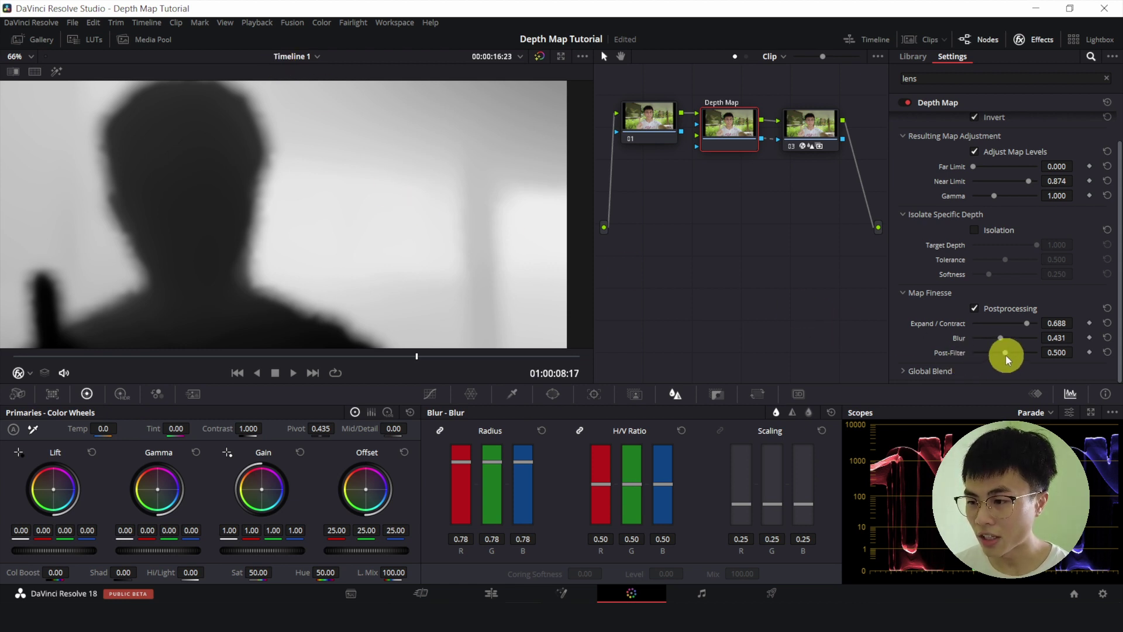
left_click_drag(1006, 356, 986, 353)
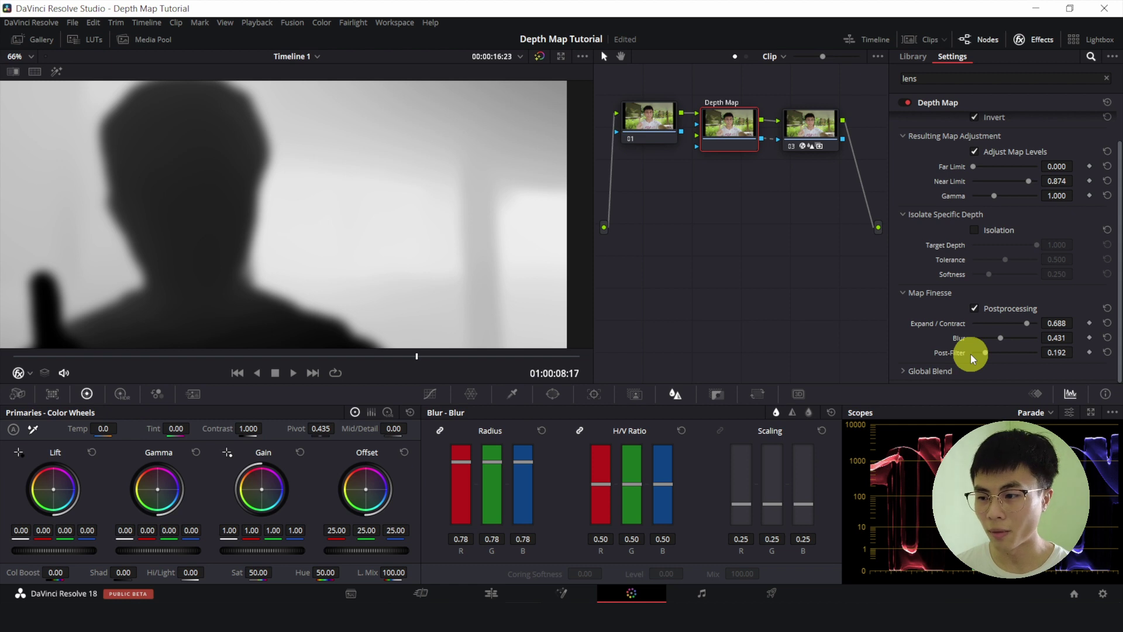
left_click_drag(985, 353, 1063, 352)
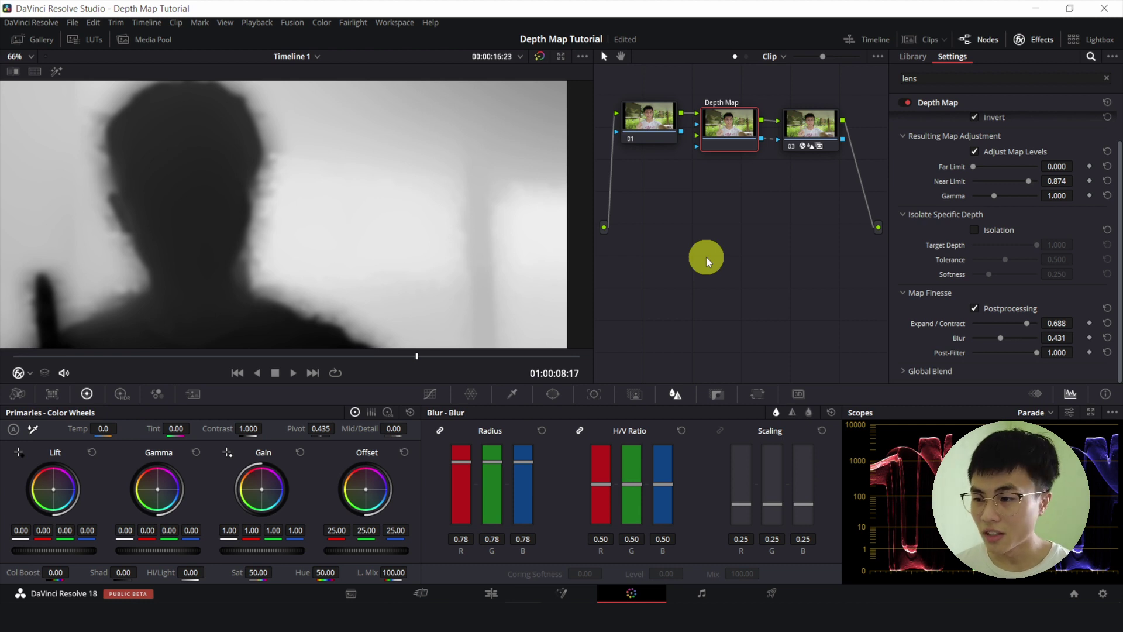
Reset Post-Filter to 0.500, Blur and Expand/Contract to 0.000, and hide the depth preview
left_click(1107, 351)
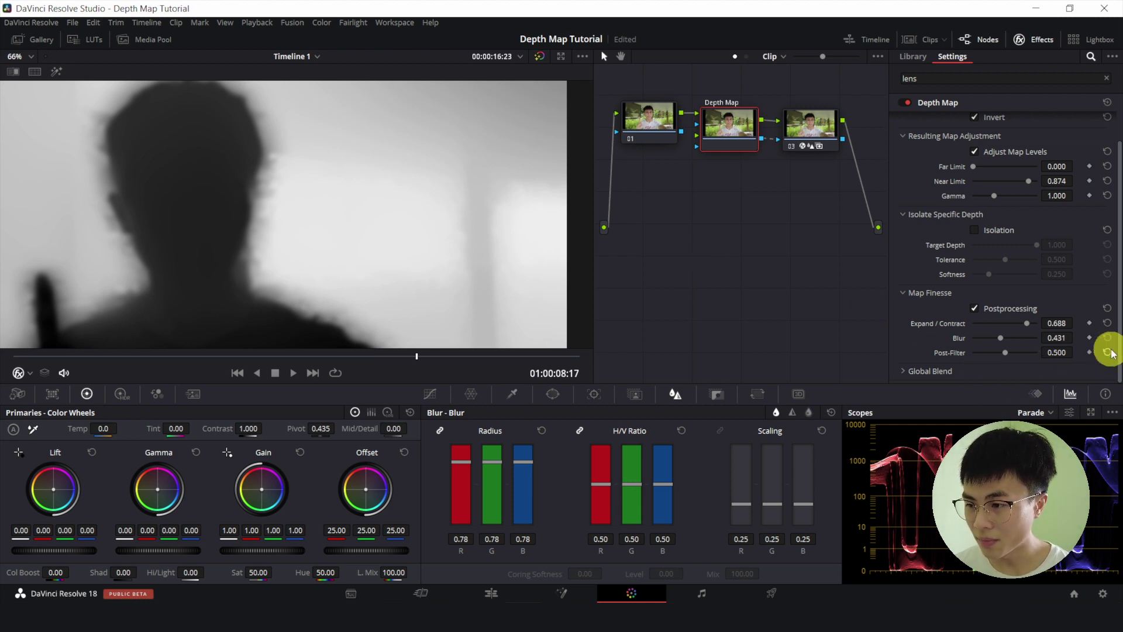
left_click(1107, 339)
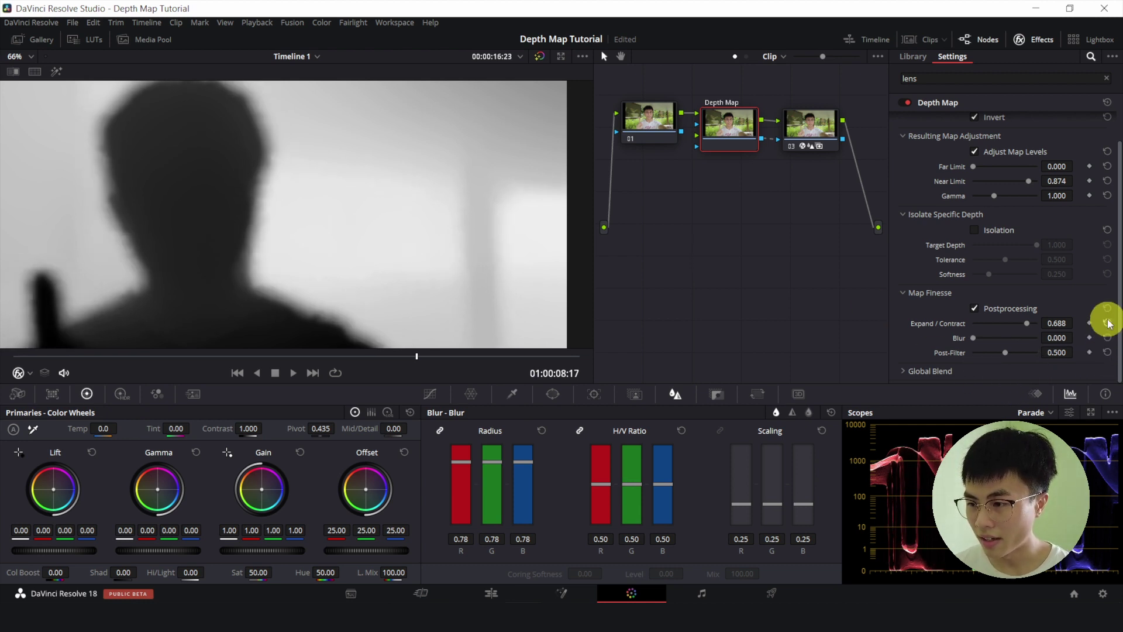
left_click(1108, 323)
scroll(911, 195, "up", 1)
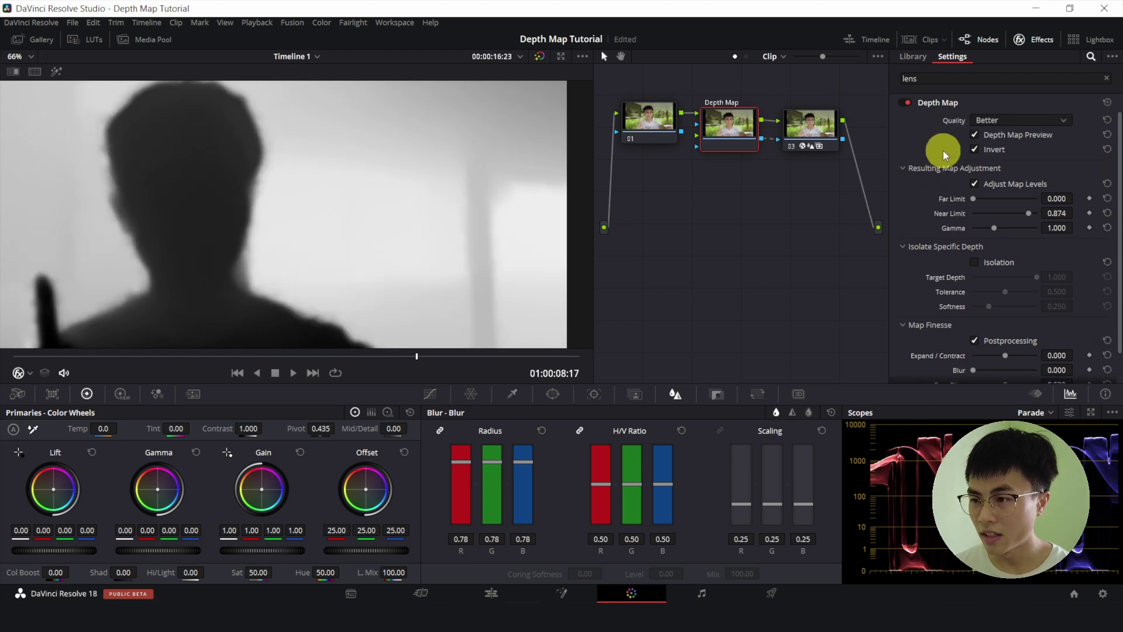
left_click(974, 138)
scroll(945, 197, "down", 1)
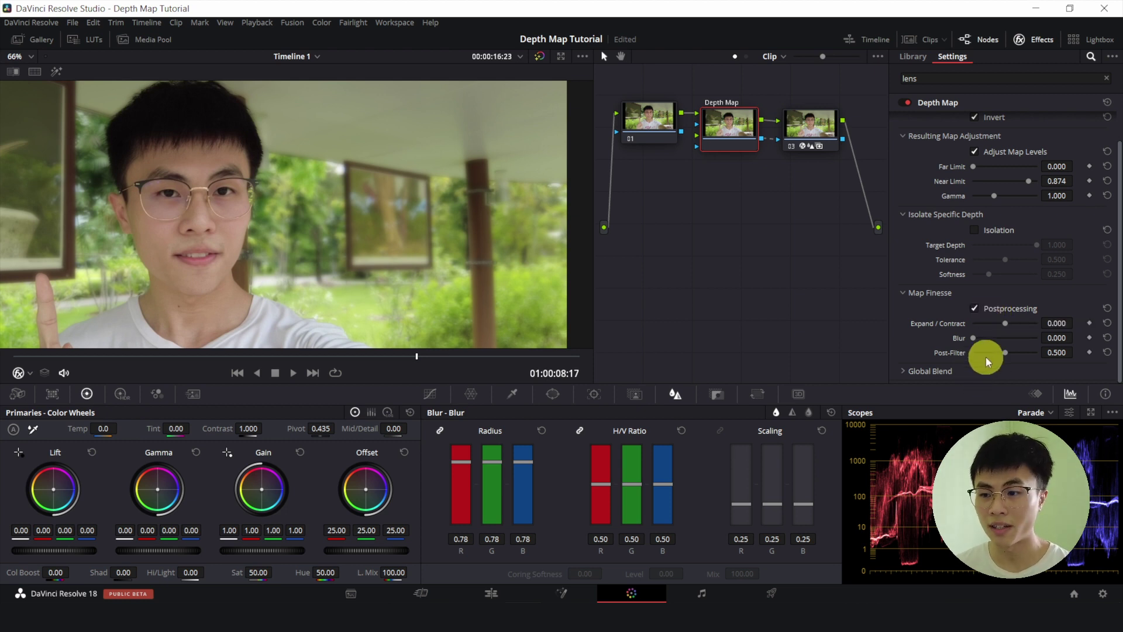
Toggle Isolation off and on while re-showing the depth map preview, leaving Isolation enabled
scroll(216, 255, "down", 4)
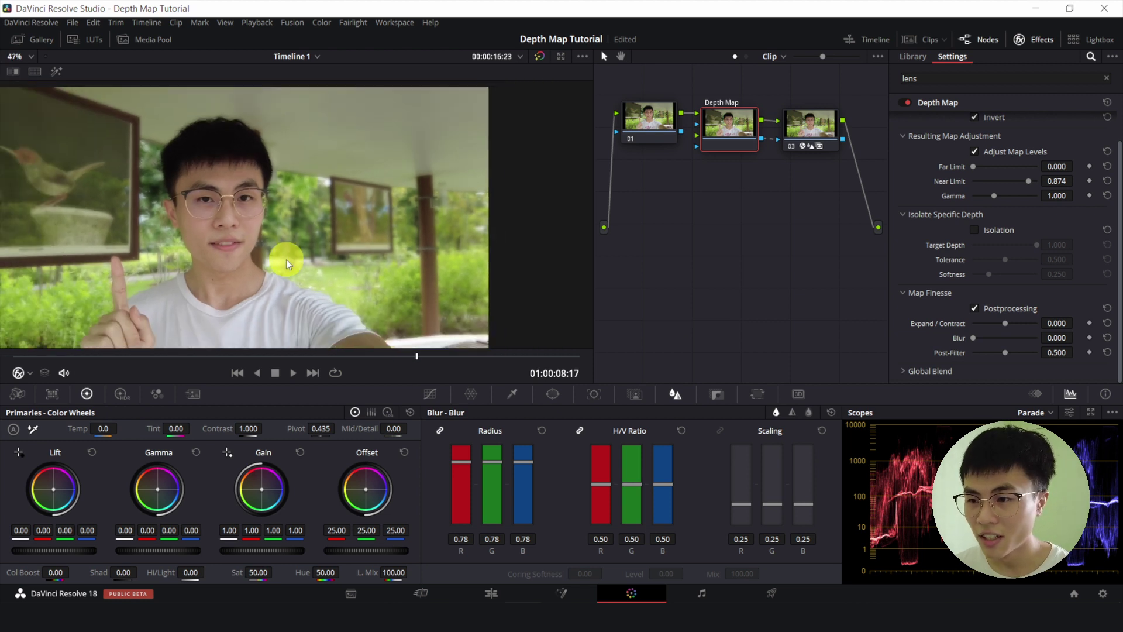
scroll(371, 223, "down", 1)
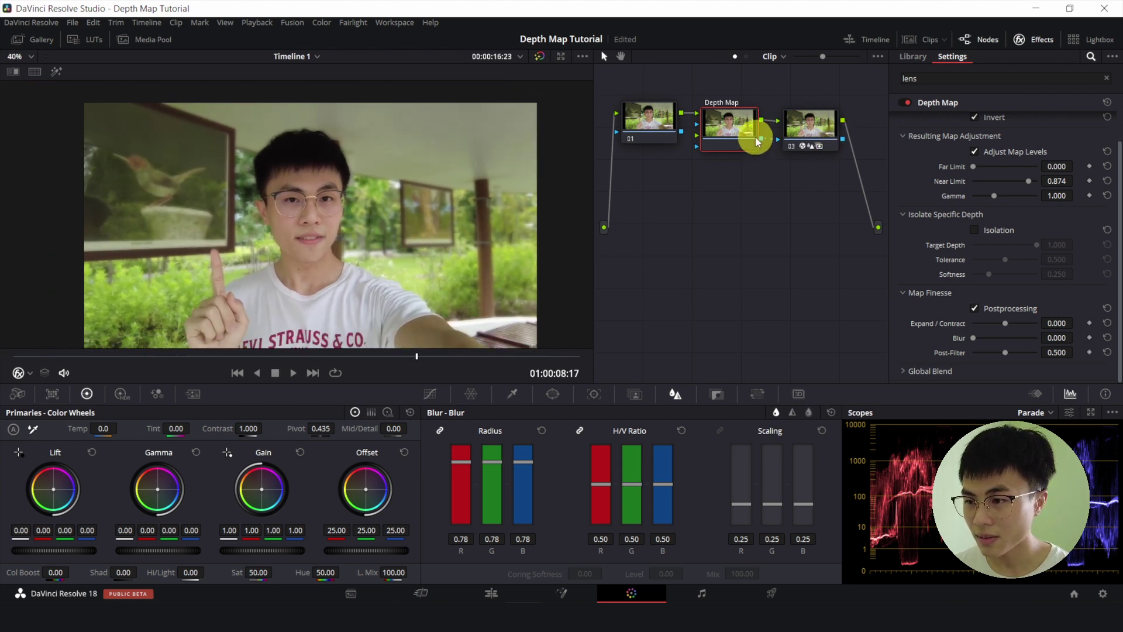
scroll(940, 307, "up", 1)
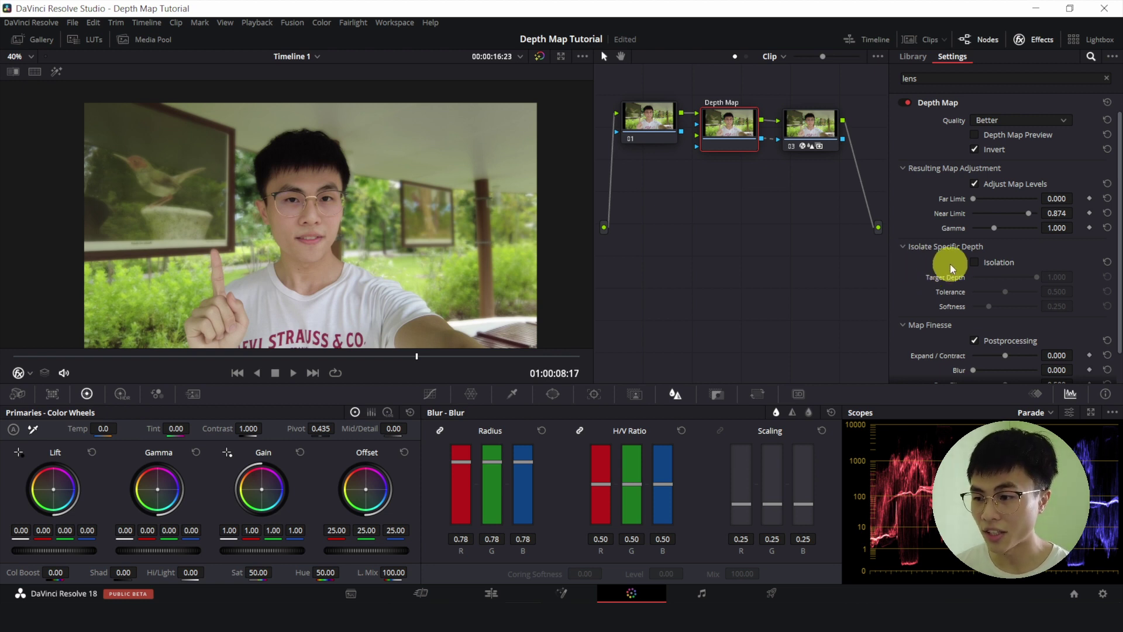
left_click(974, 262)
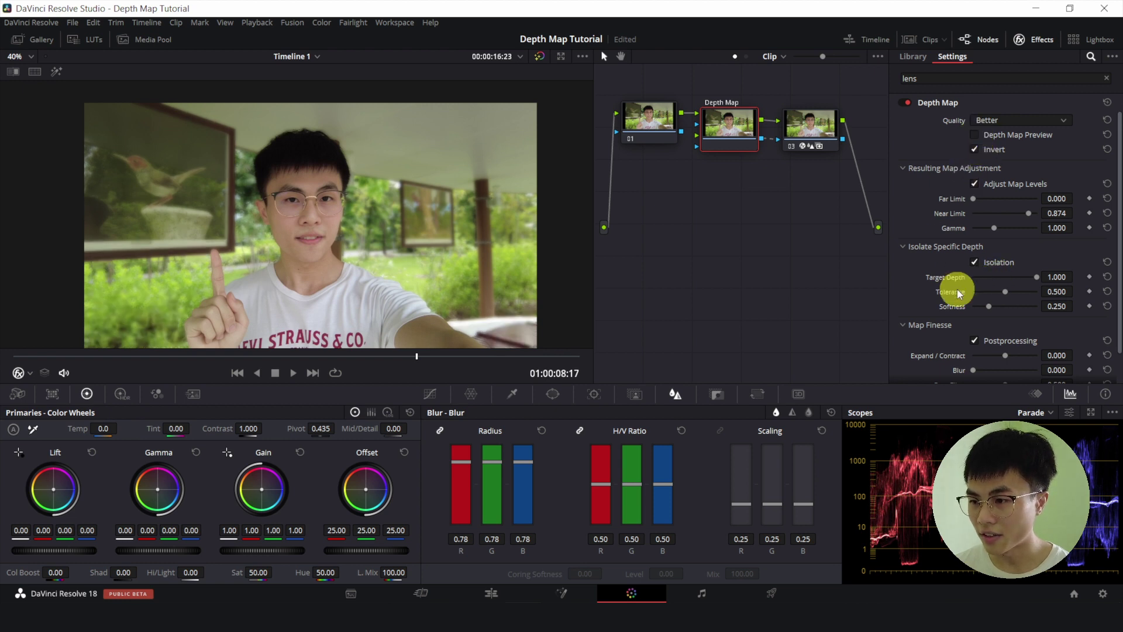
left_click(976, 262)
left_click(974, 135)
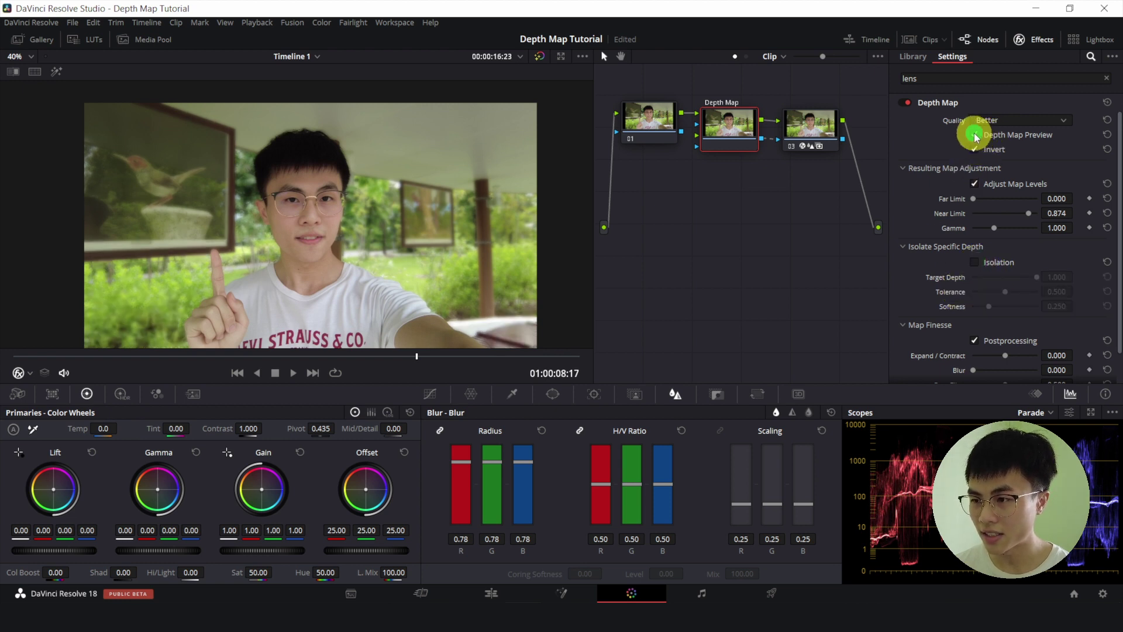
left_click(974, 262)
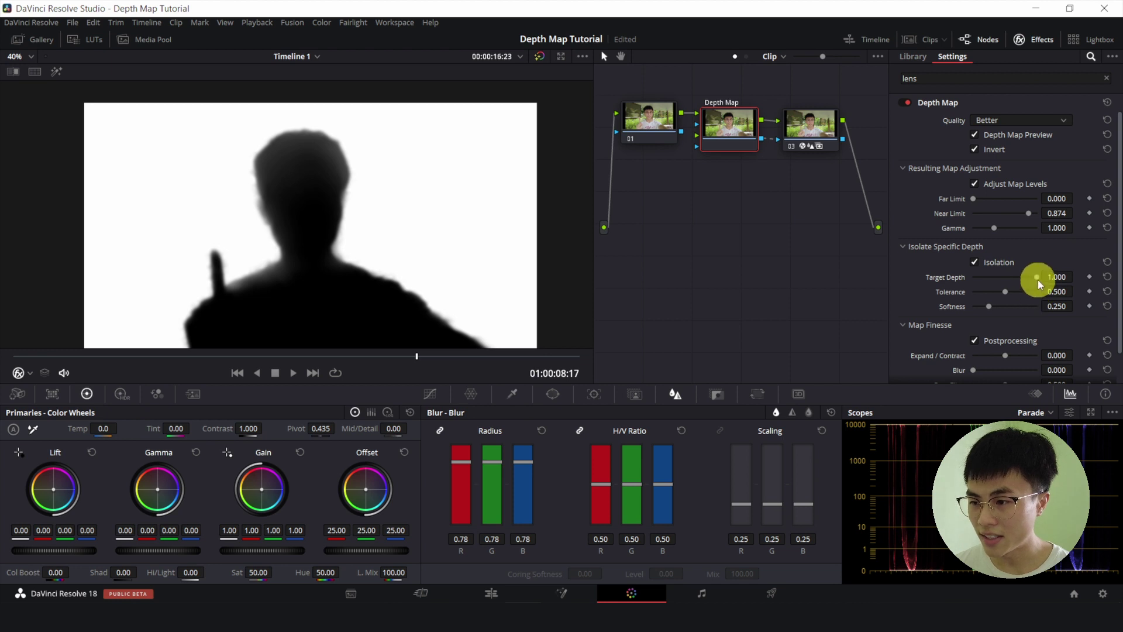
Set Target Depth 0.000, Tolerance 0.000 and Softness 0.688, then turn Isolation off
left_click_drag(1012, 279, 996, 277)
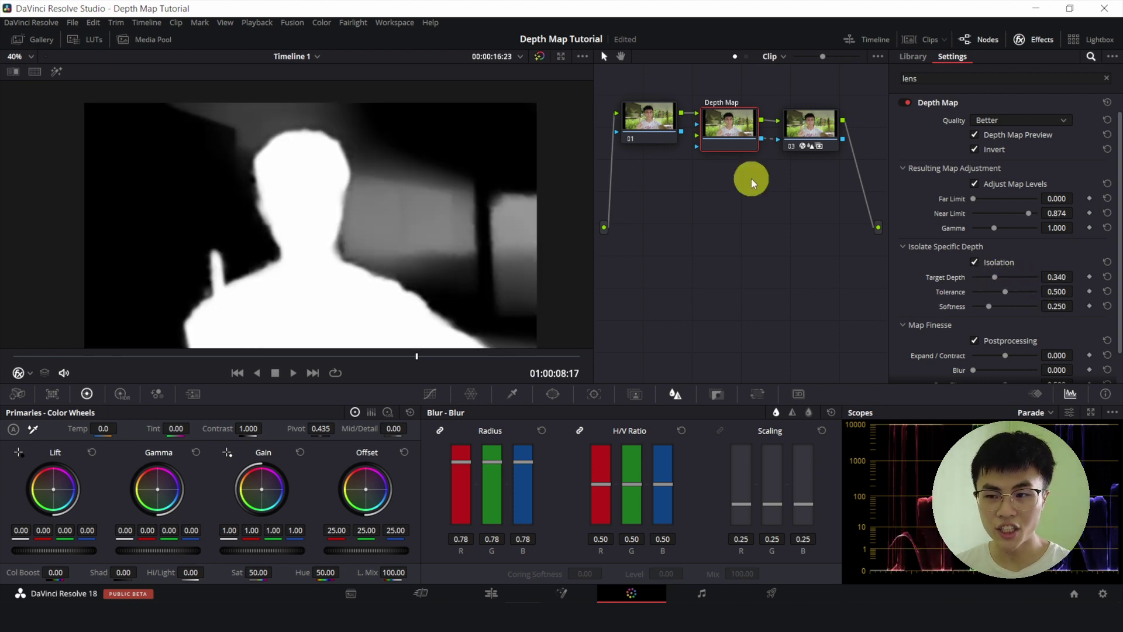
left_click_drag(996, 279, 993, 279)
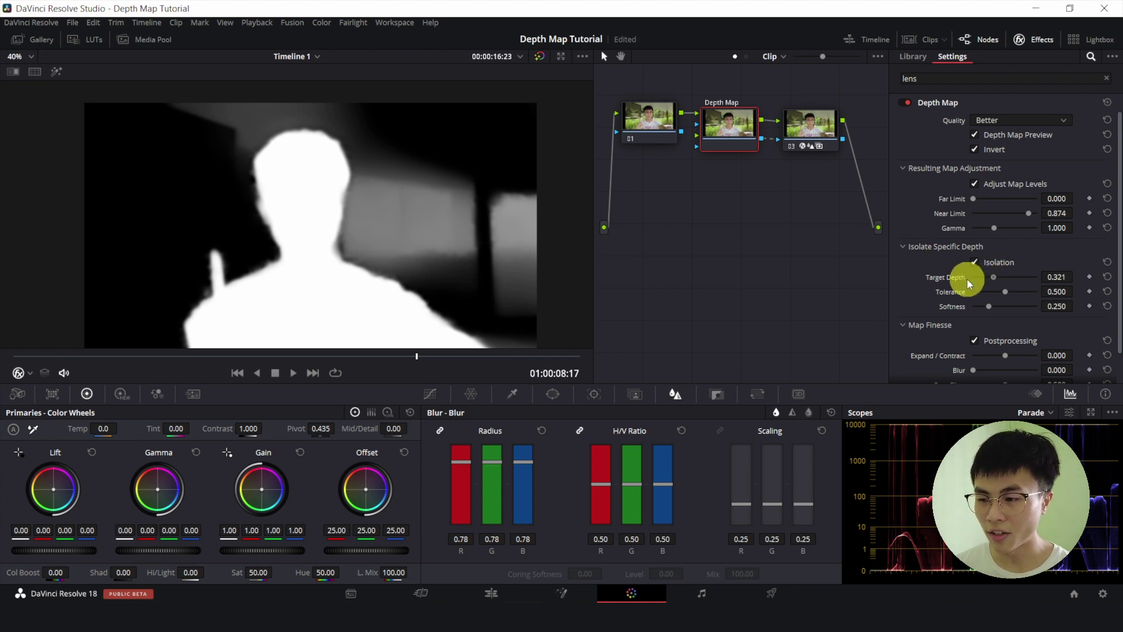
double_click(967, 279)
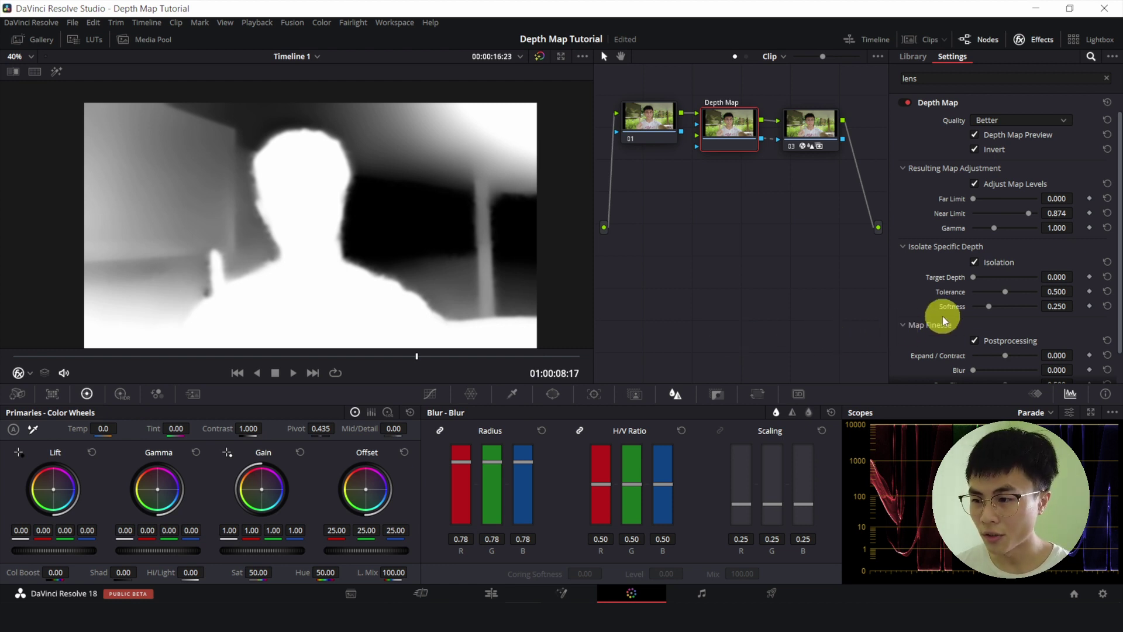
left_click_drag(1005, 294, 1006, 293)
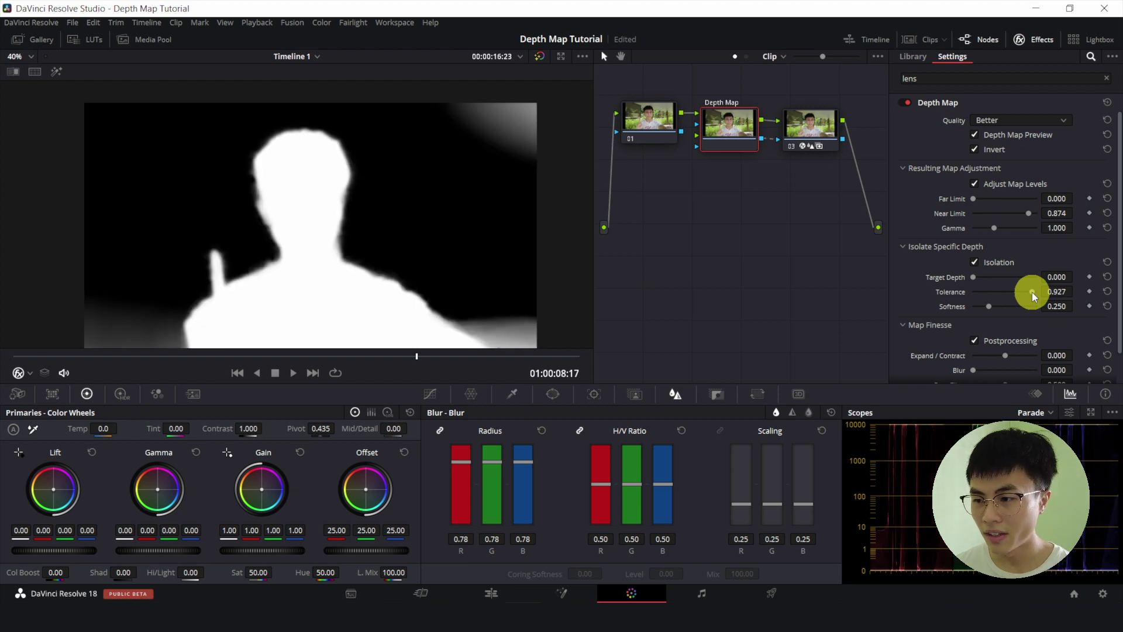
double_click(967, 289)
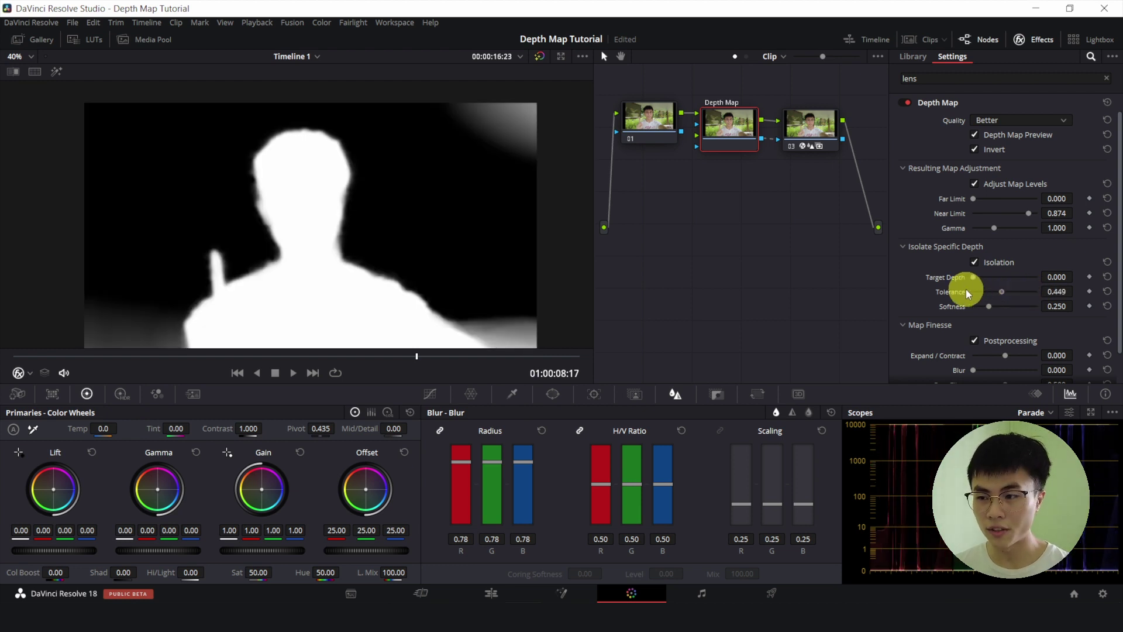
left_click_drag(989, 310, 1016, 307)
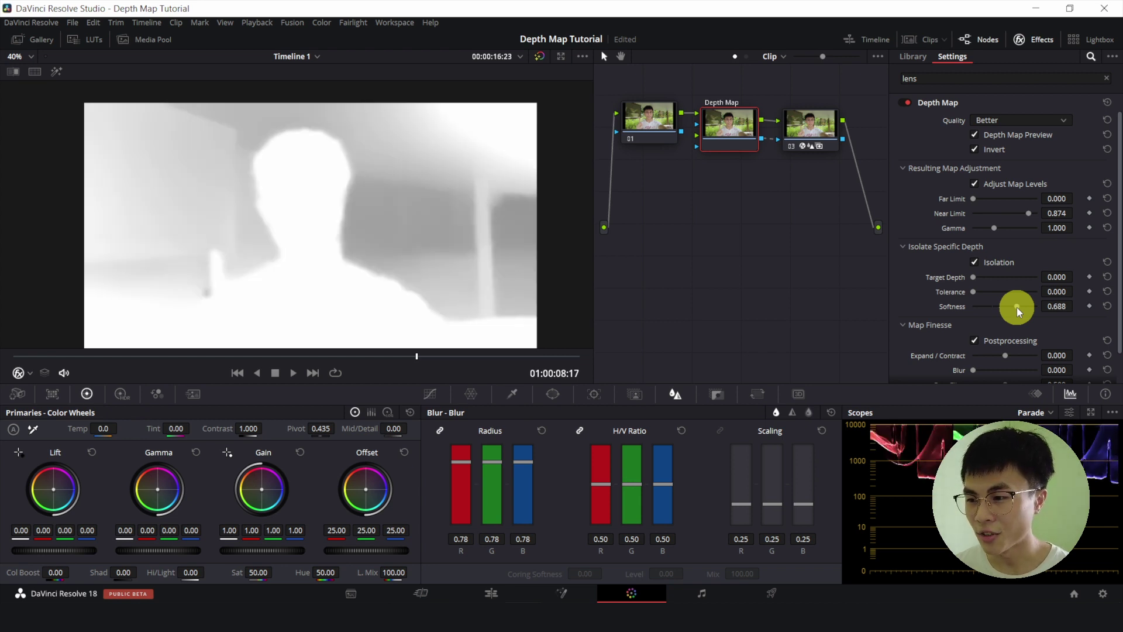
left_click(974, 263)
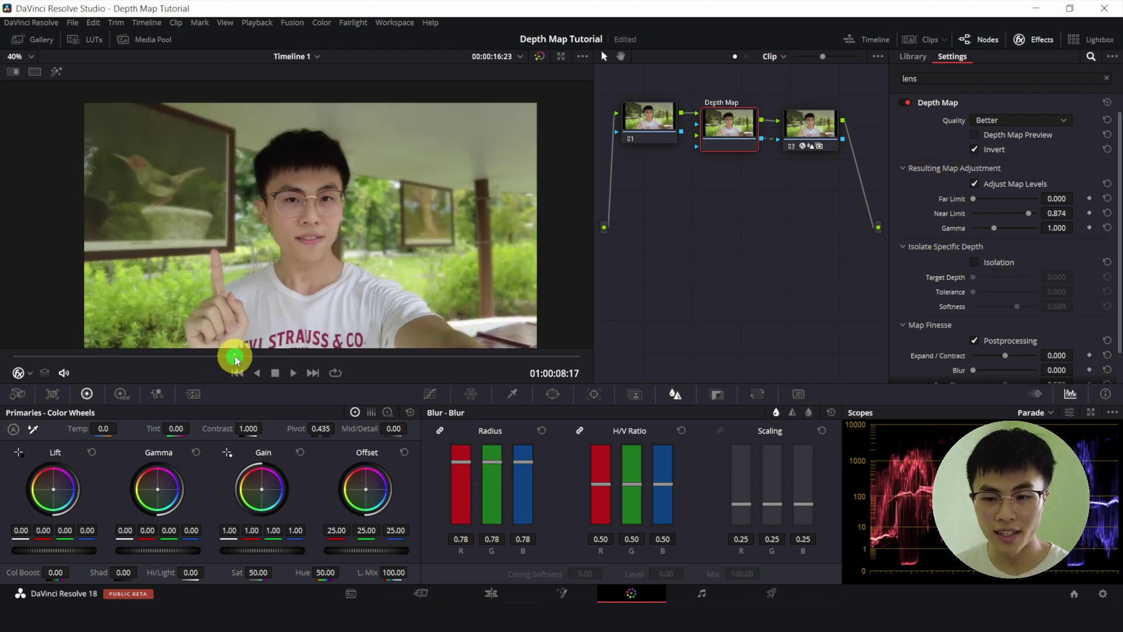
Play the selfie clip to show its softly blurred background behind the subject
key("space")
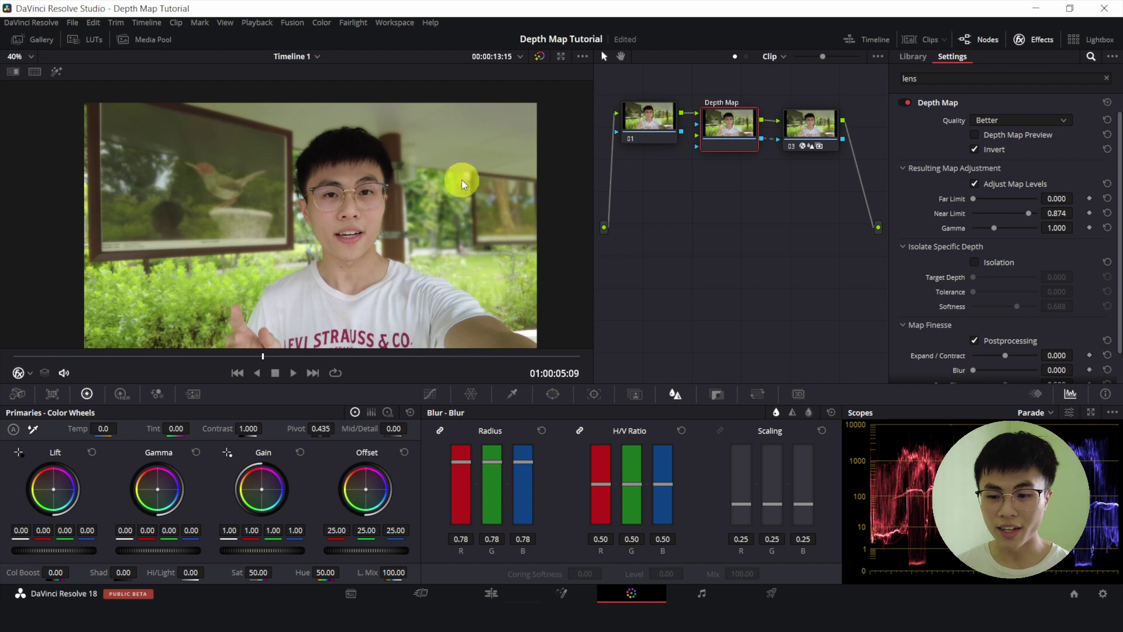
On the Edit page, set Playback render caching to User
left_click(501, 597)
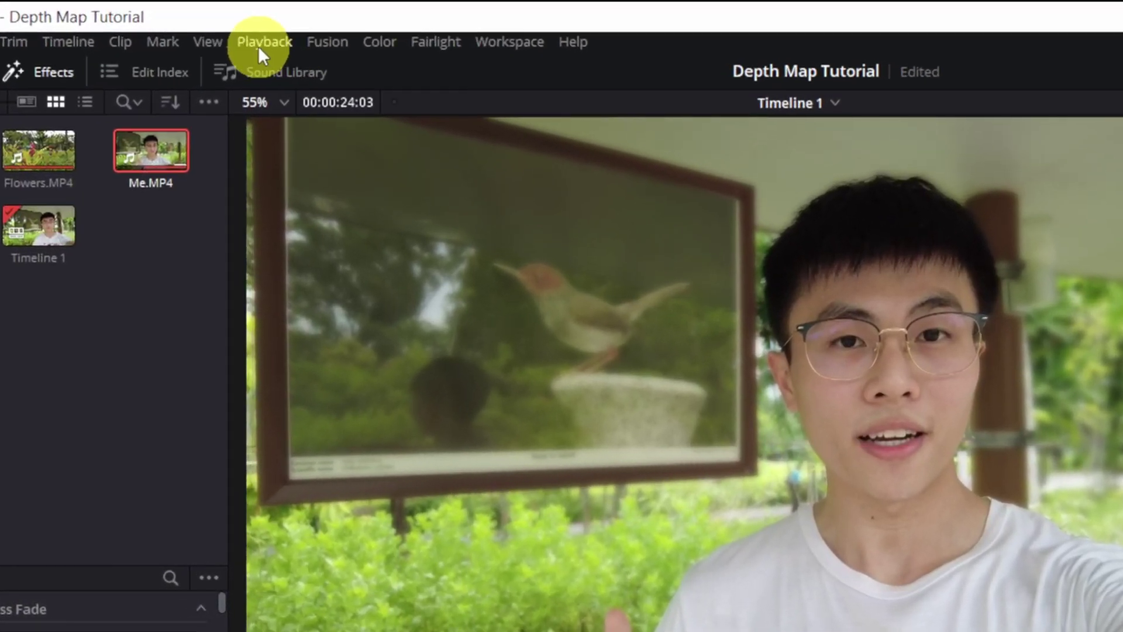
left_click(258, 46)
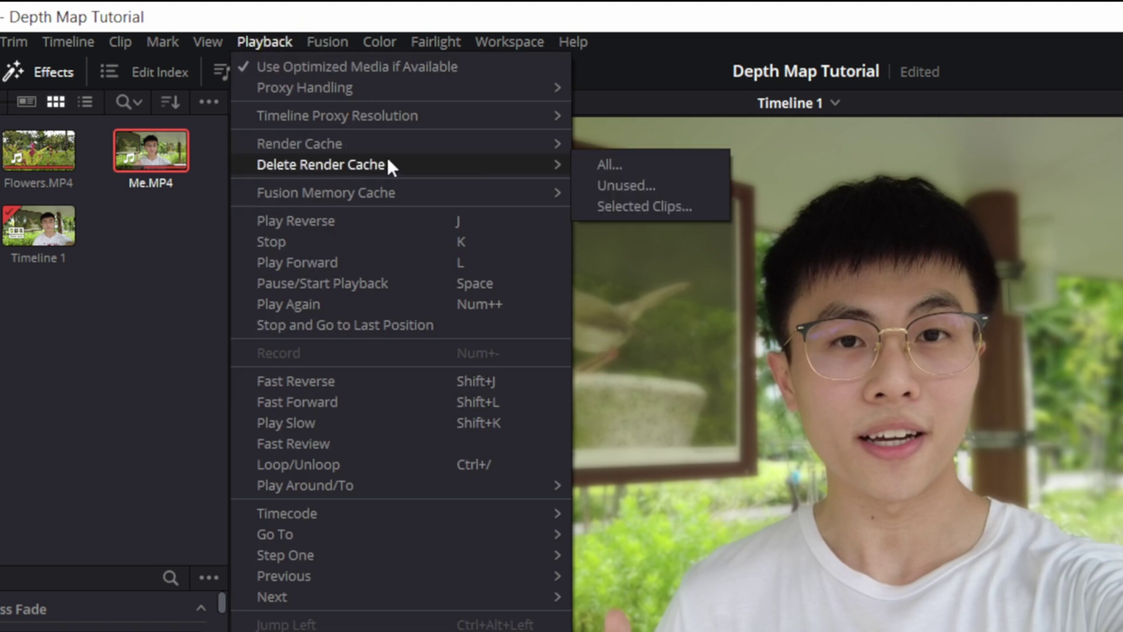
left_click(608, 186)
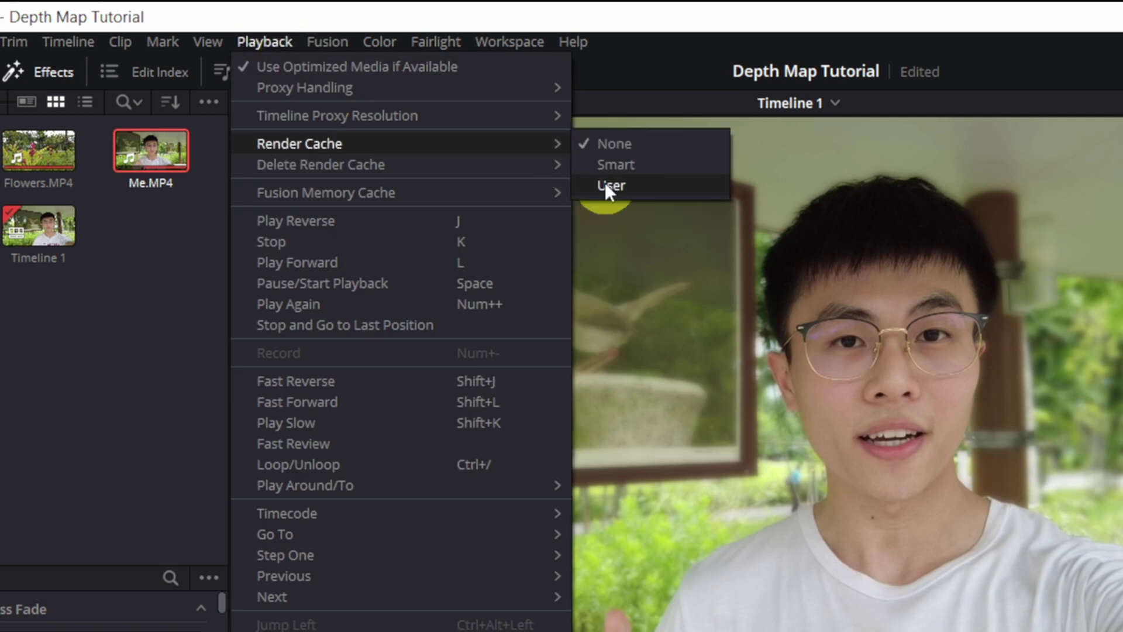
Render-cache the Me.MP4 clip's colour output and return the playhead to the timeline start
left_click(682, 582)
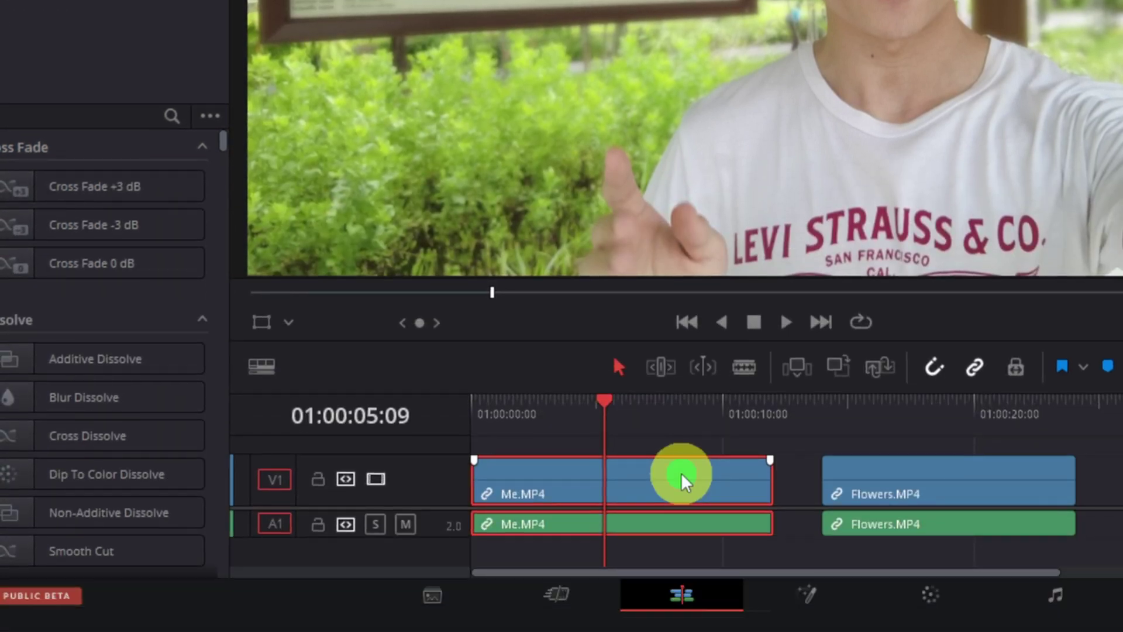
right_click(682, 475)
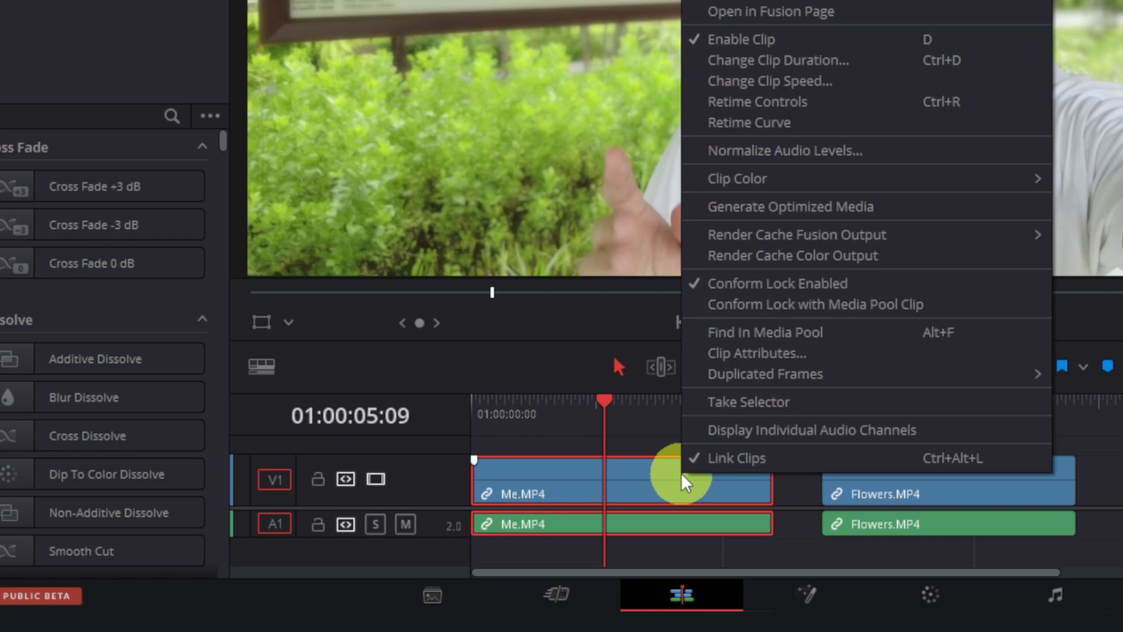
left_click(795, 257)
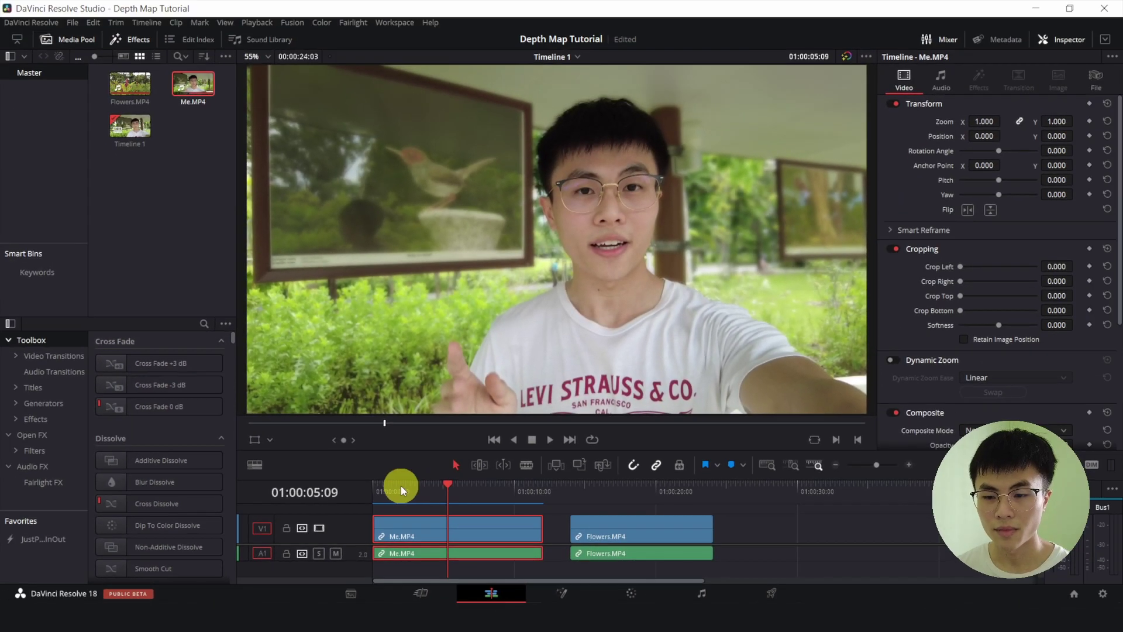
left_click_drag(402, 486, 347, 486)
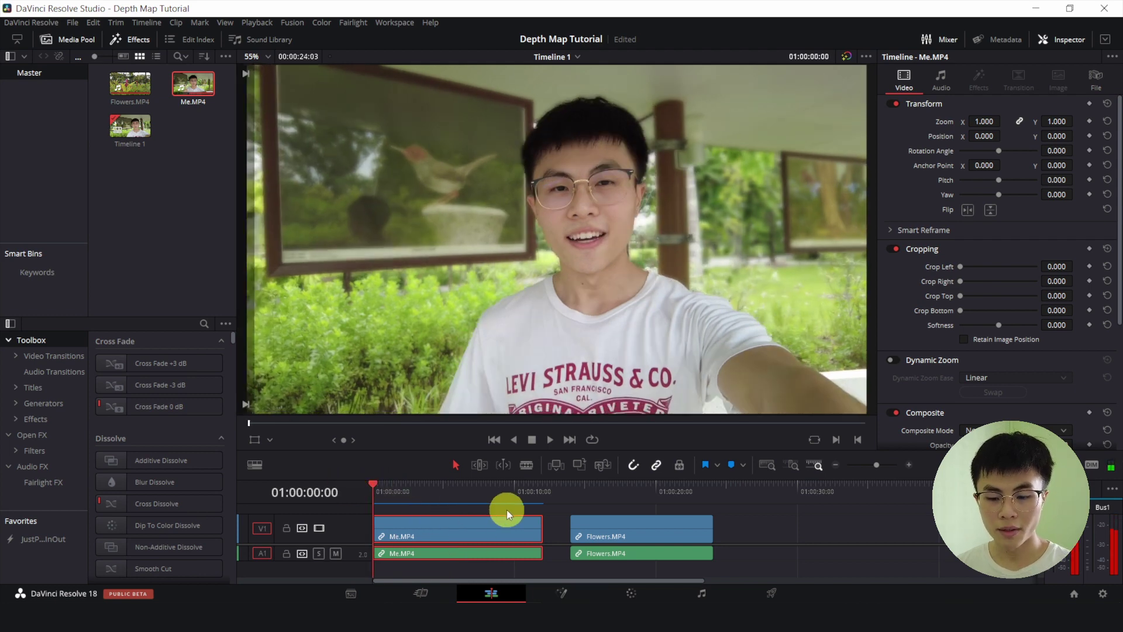
Play the timeline from the start to review the cached selfie clip
key("space")
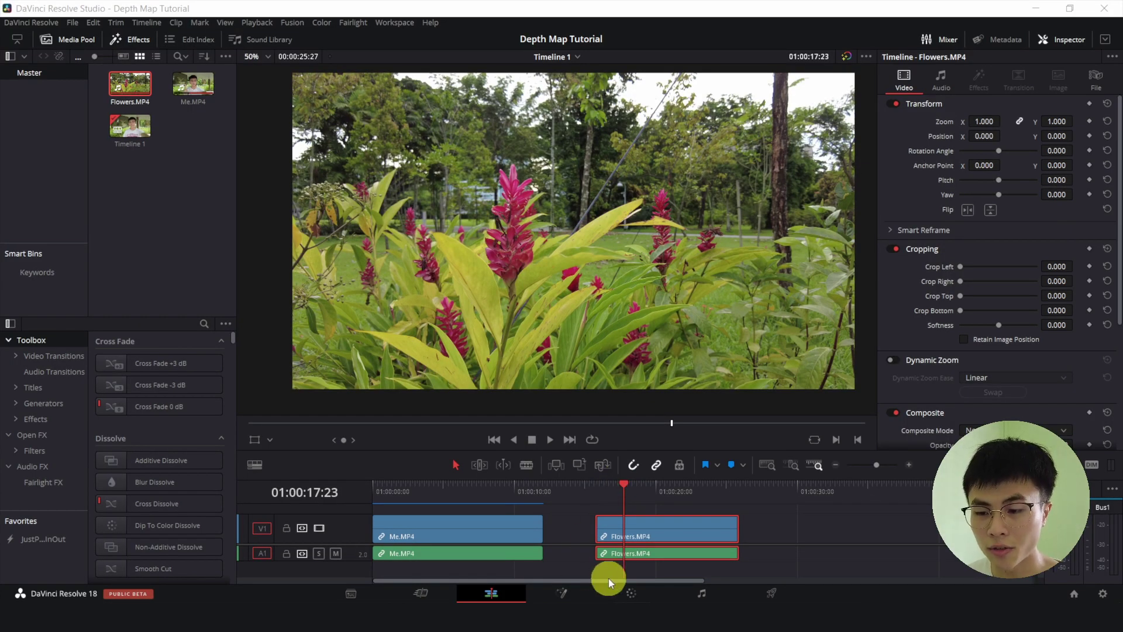
On the Color page, add a Depth Map effect after node 01 in Flowers.MP4's grade
left_click(630, 594)
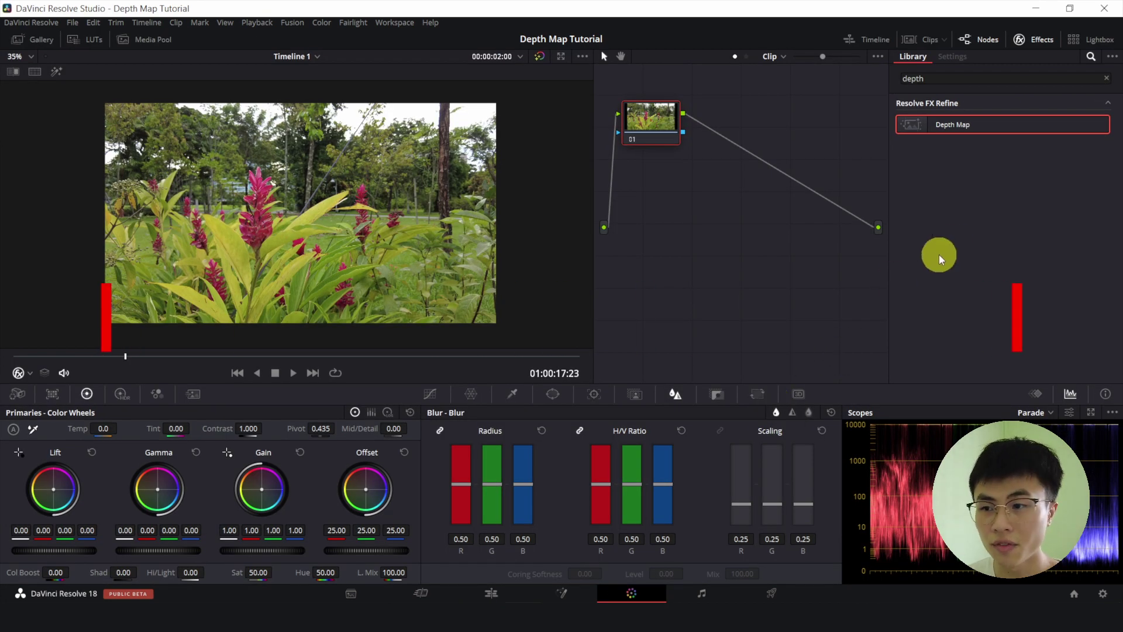
left_click_drag(968, 119, 746, 143)
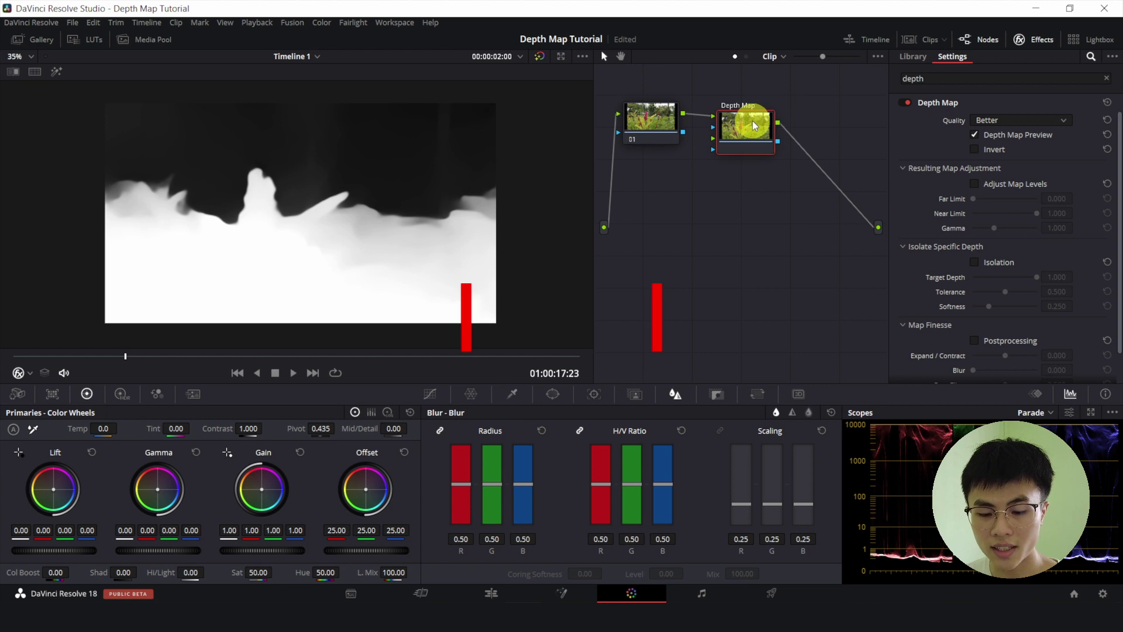
Add node 03, key it with the Depth Map output, and set its blur radius to 0.76
key("alt+s")
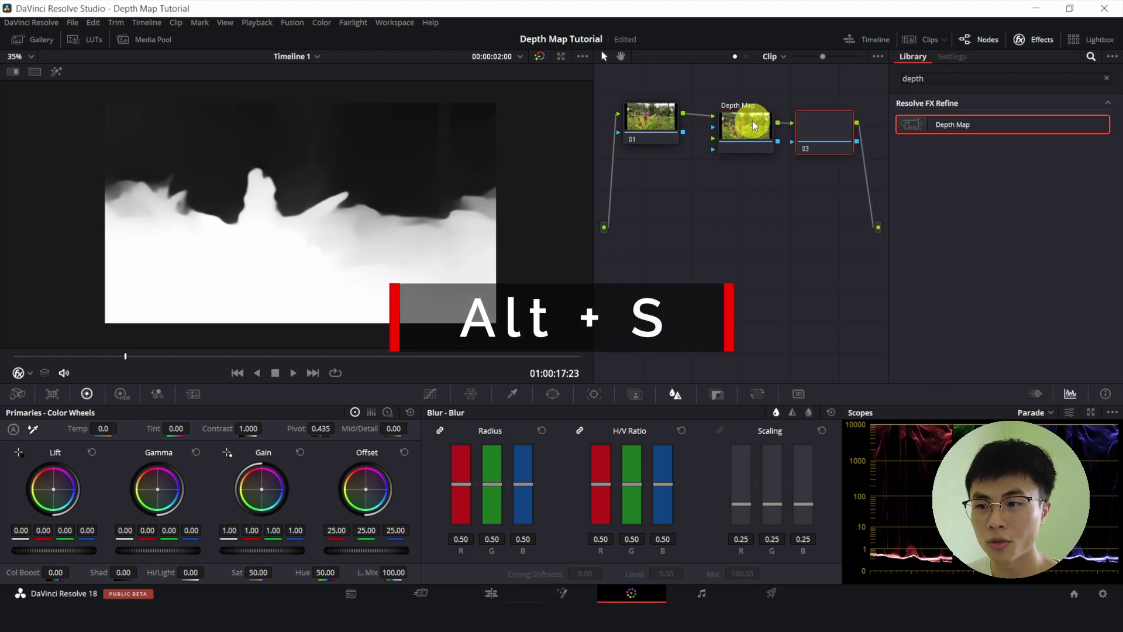
left_click(776, 146)
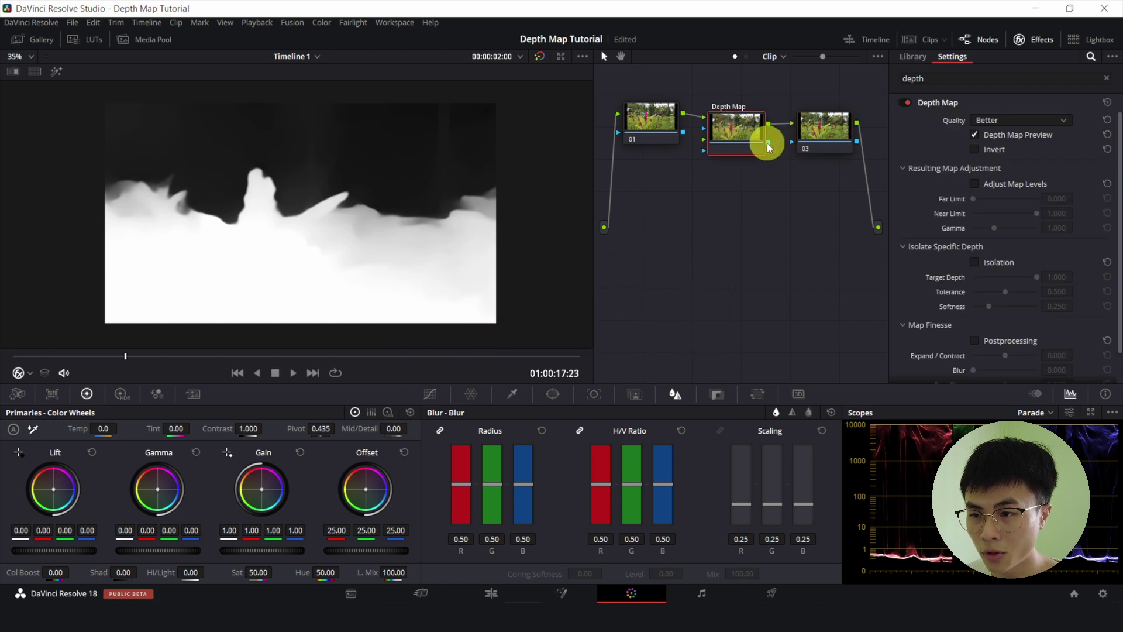
left_click_drag(790, 149, 796, 142)
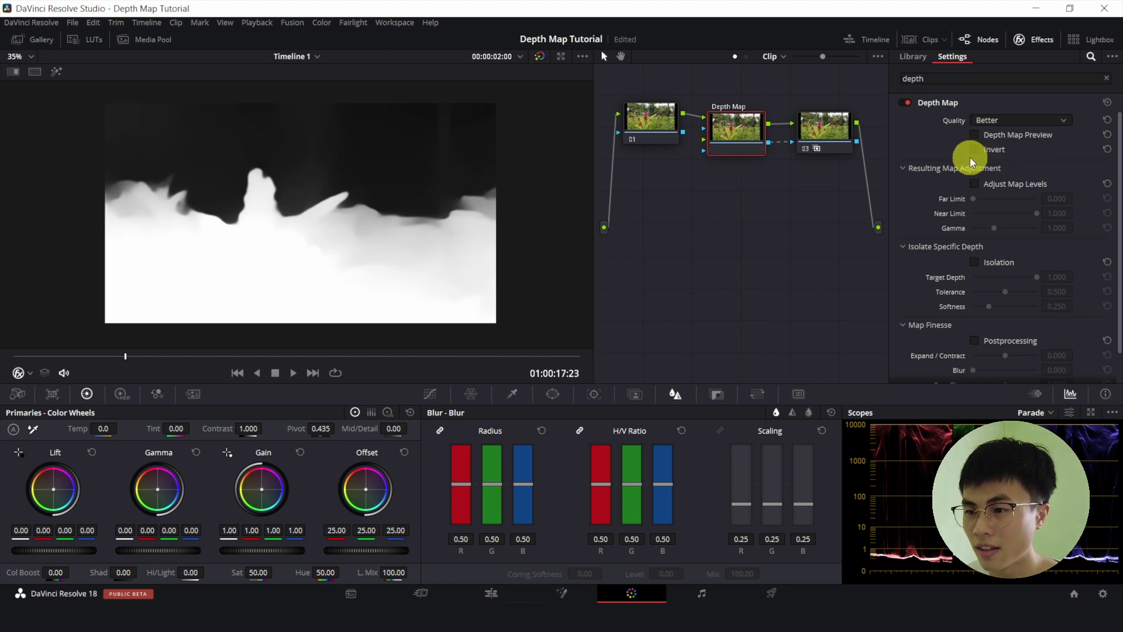
left_click(828, 134)
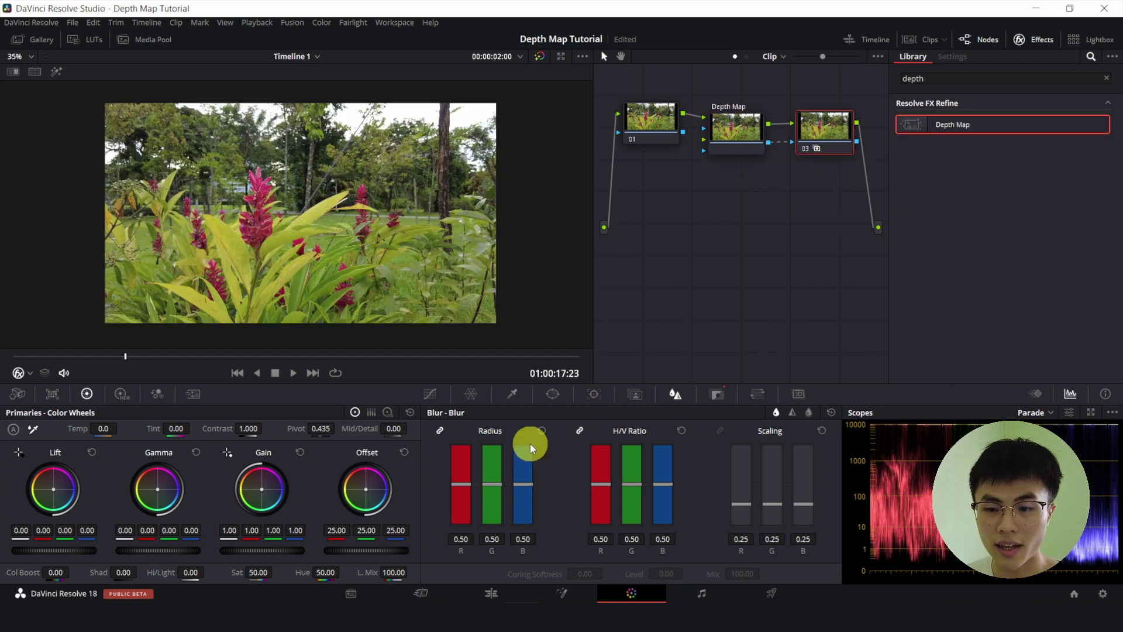
left_click_drag(466, 485, 466, 464)
scroll(367, 271, "up", 2)
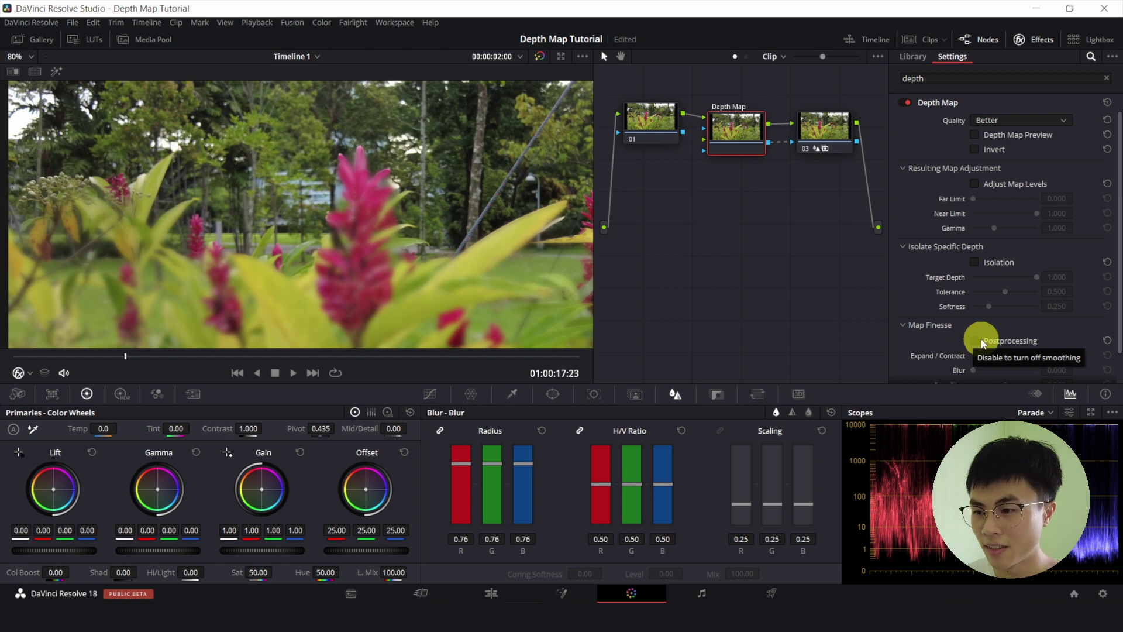
Enable Depth Map postprocessing with Blur 0.147 and turn Depth Map Preview back on
left_click(975, 340)
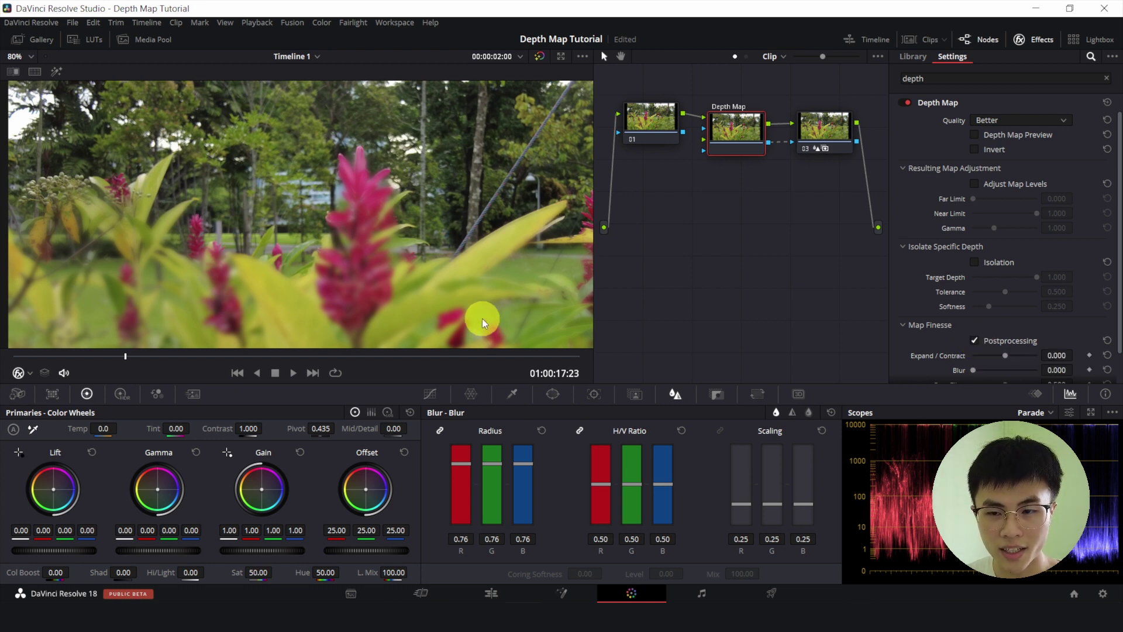
scroll(936, 366, "down", 1)
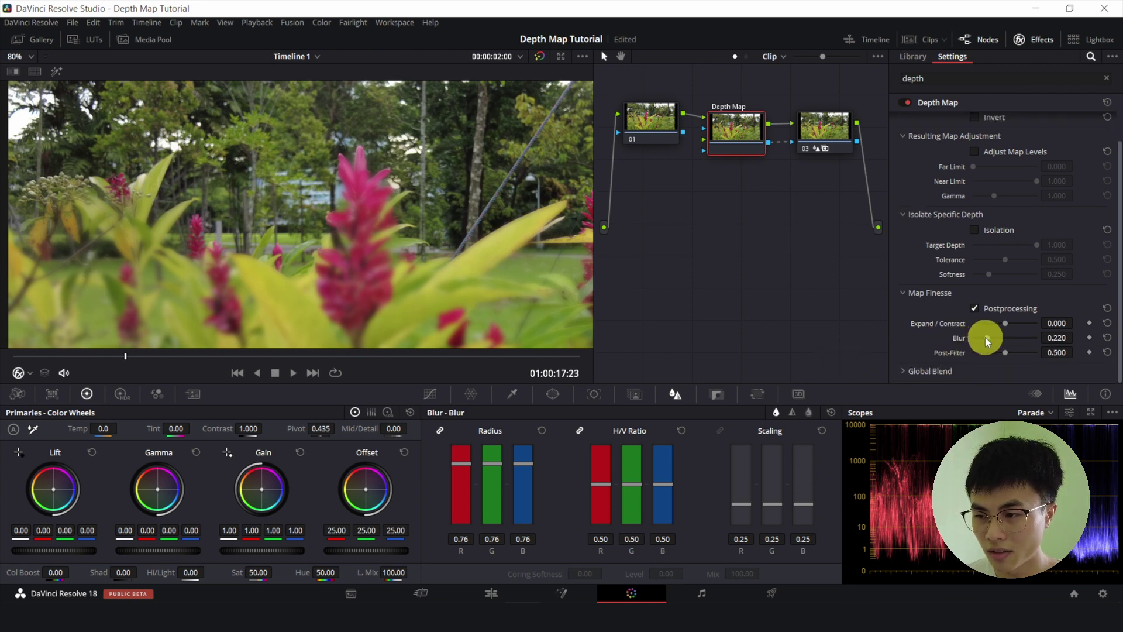
left_click_drag(985, 342, 983, 343)
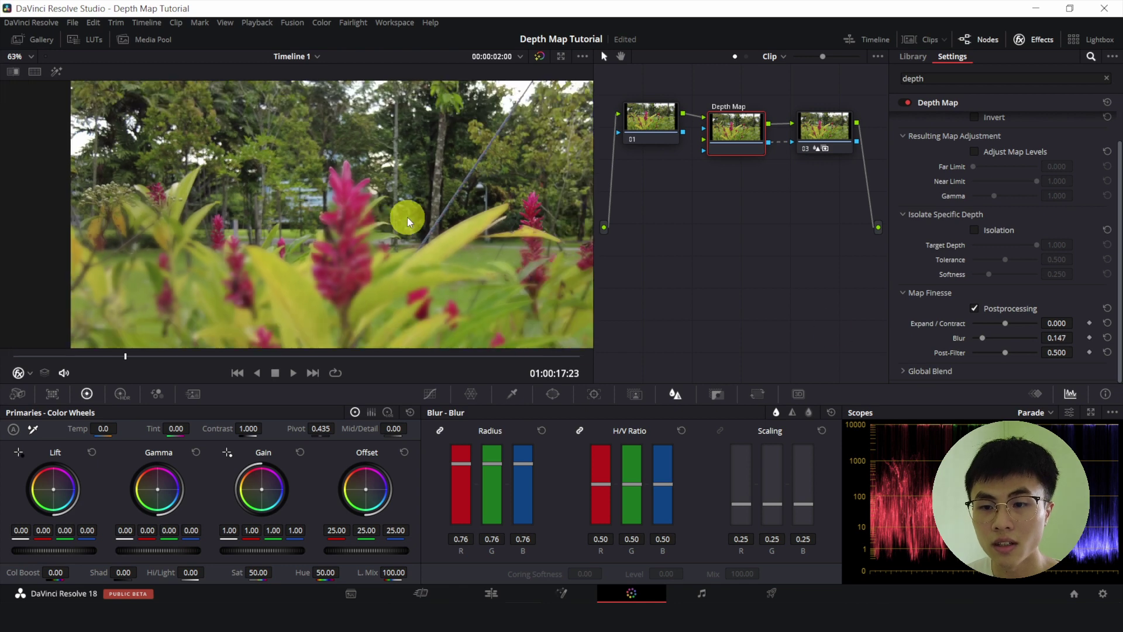
scroll(414, 218, "down", 2)
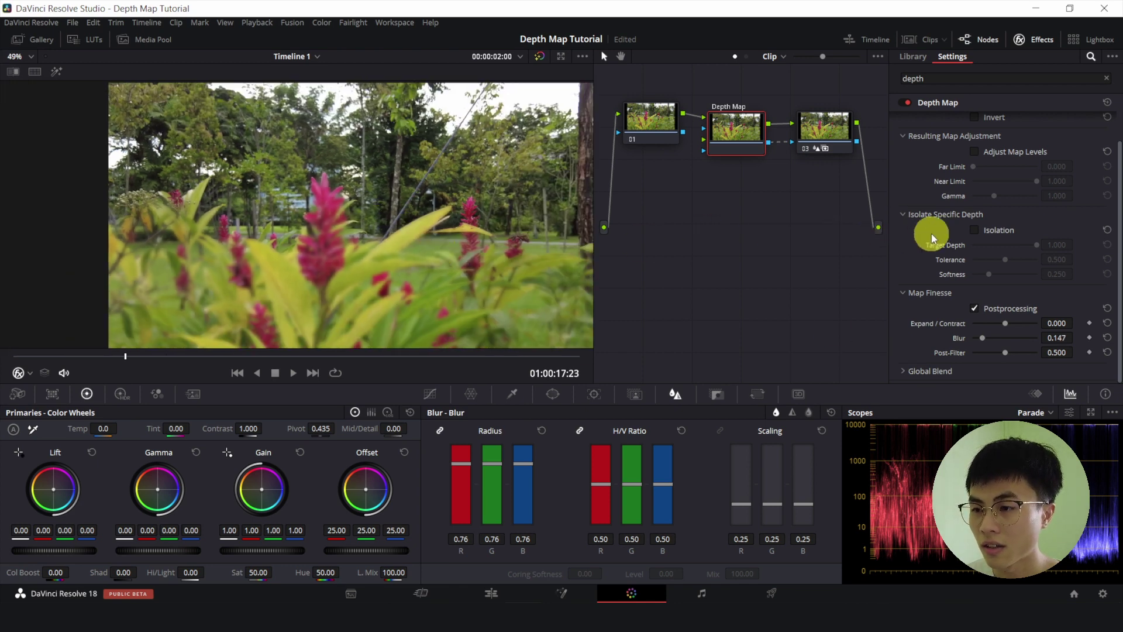
scroll(933, 233, "up", 1)
left_click(976, 135)
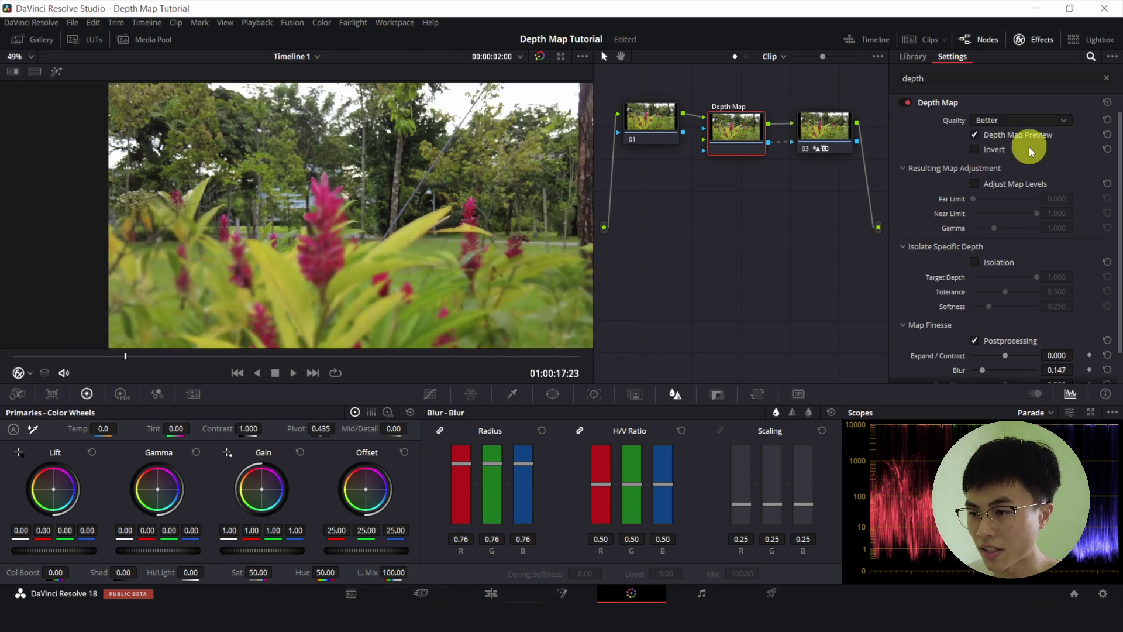
Enable depth Isolation with Target Depth about 0.559 and Tolerance 0.000
left_click(975, 263)
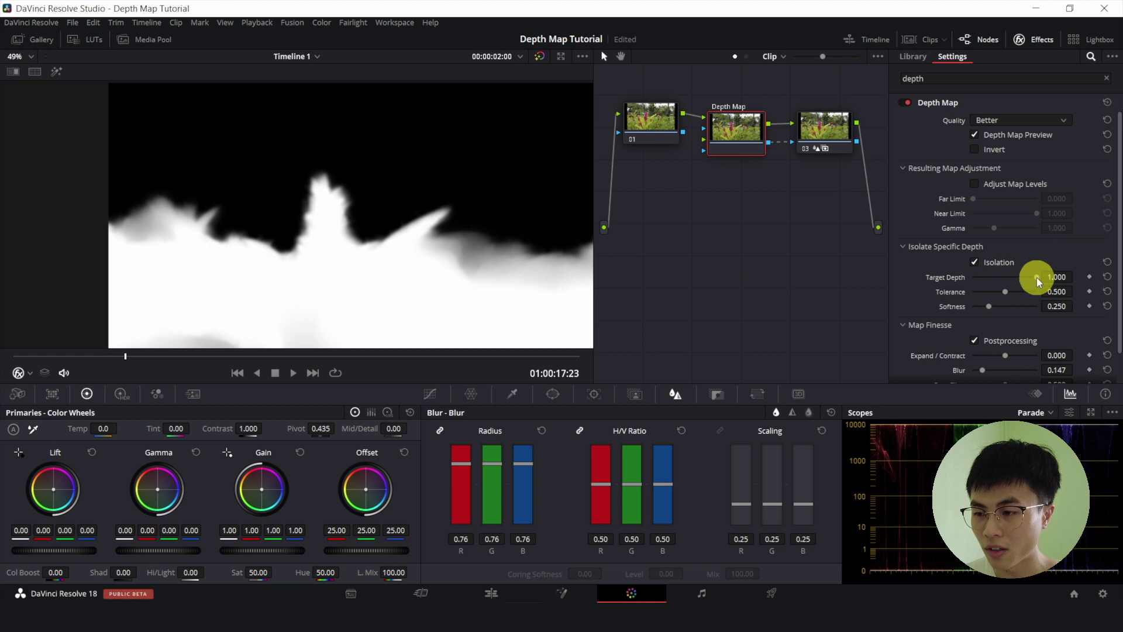
left_click_drag(1035, 281, 1016, 282)
left_click(1012, 278)
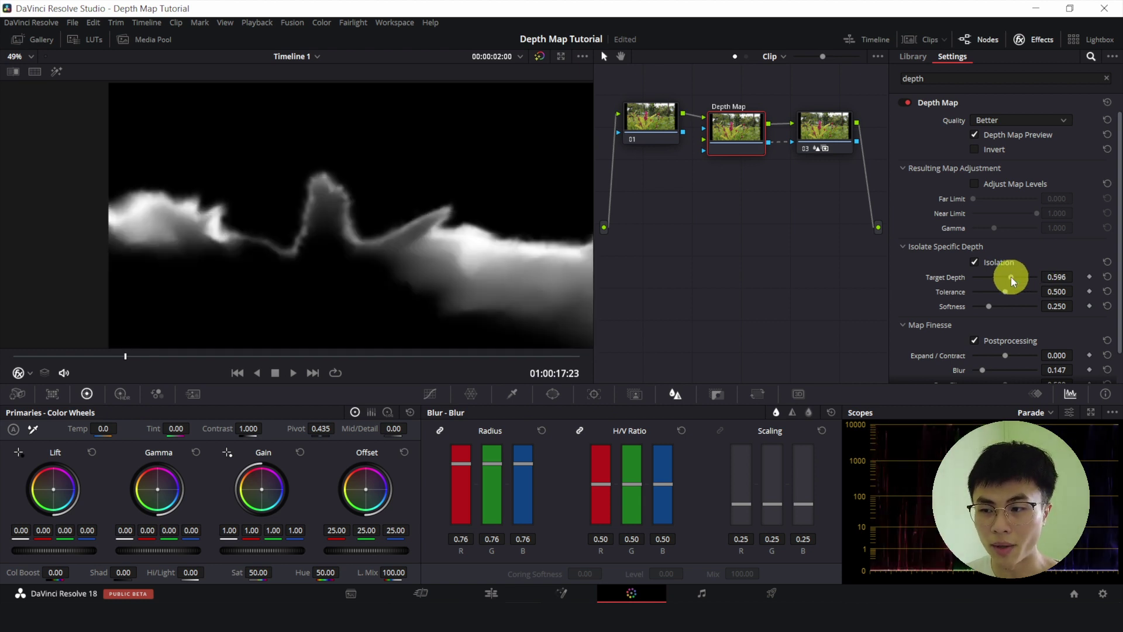
left_click_drag(1012, 282, 948, 278)
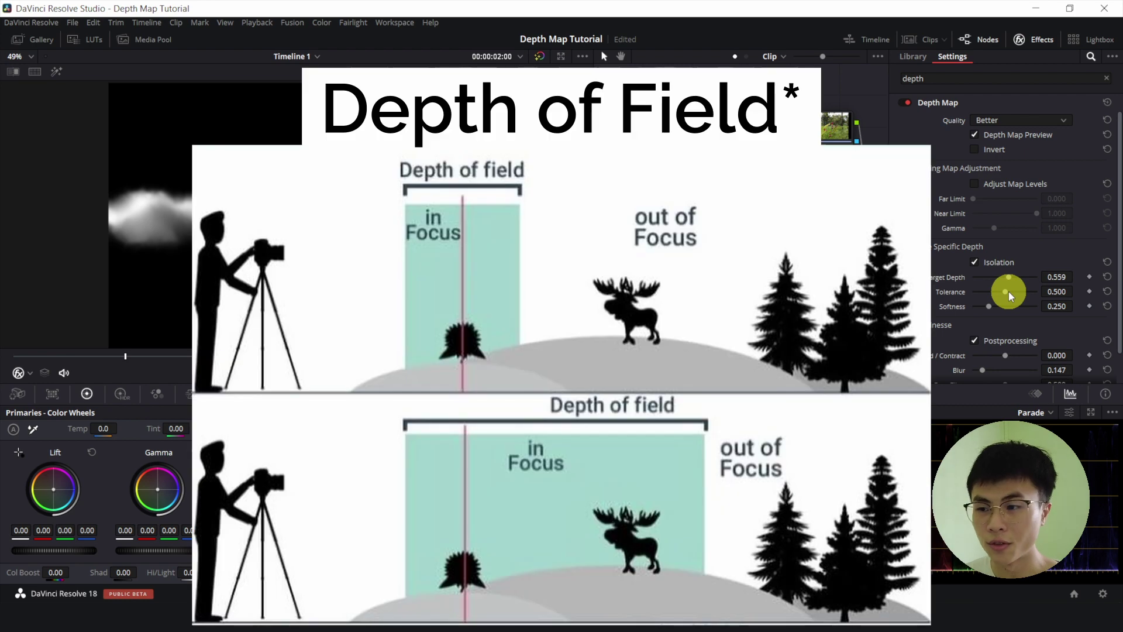
left_click(1033, 291)
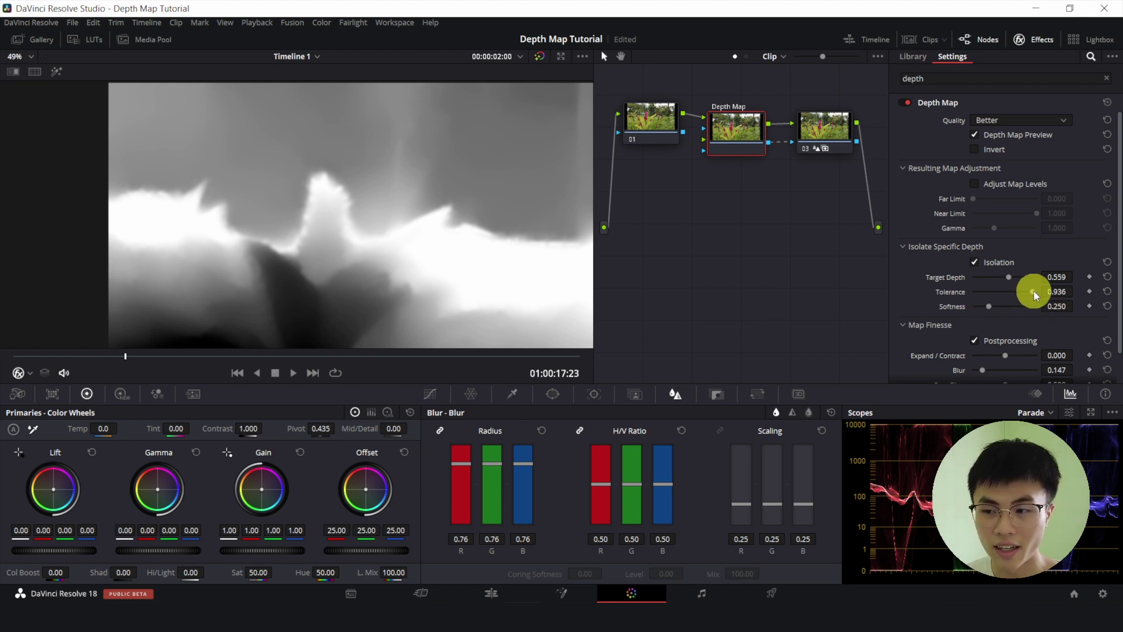
left_click_drag(1035, 295, 918, 290)
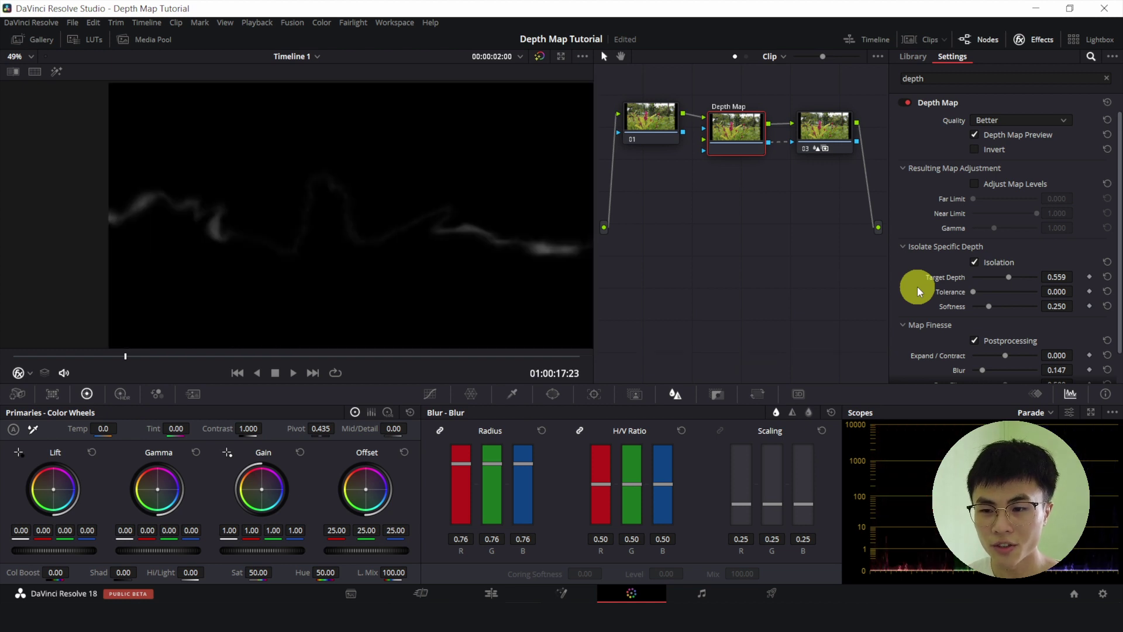
scroll(206, 205, "down", 1)
scroll(483, 237, "down", 1)
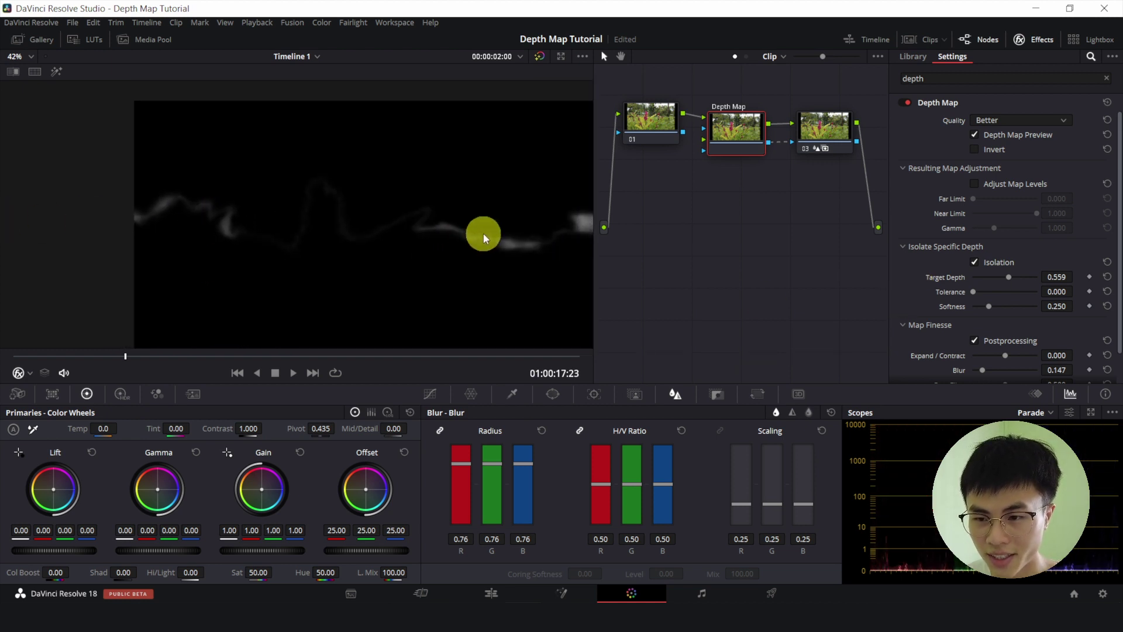
scroll(484, 237, "up", 1)
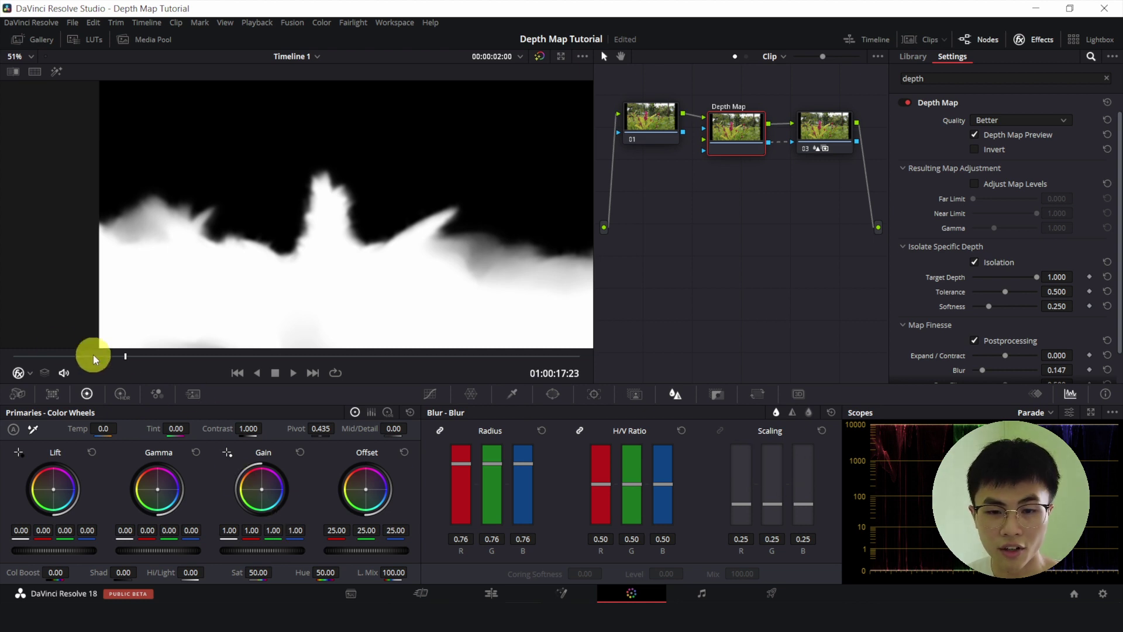
Keyframe Target Depth at 1.000 on an early frame and 0.000 on a later frame
left_click(111, 358)
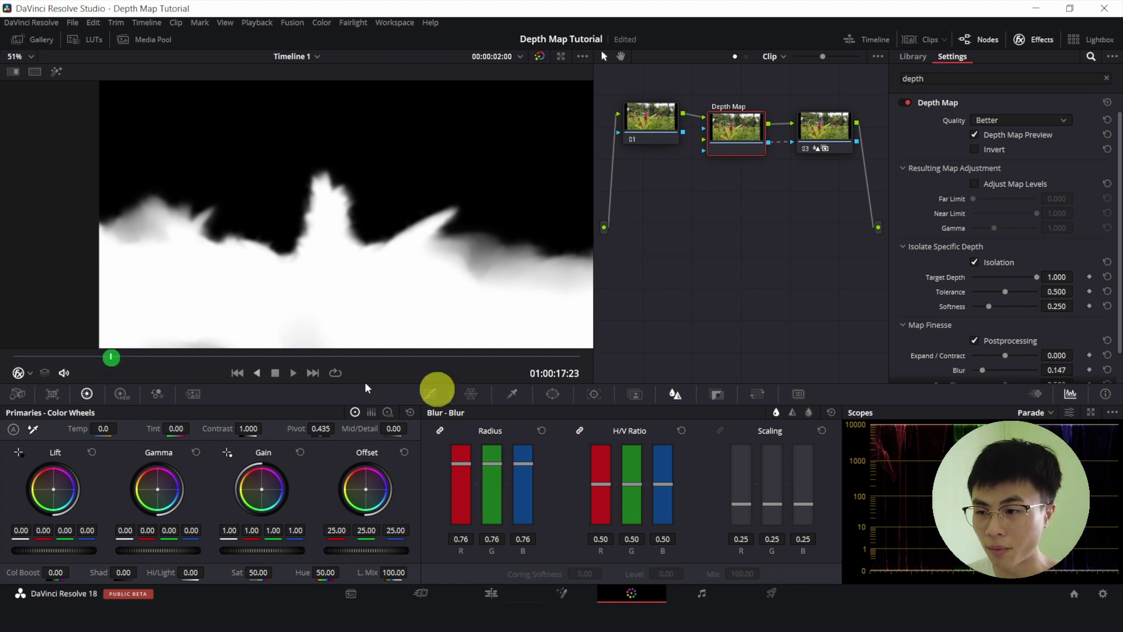
left_click(1092, 276)
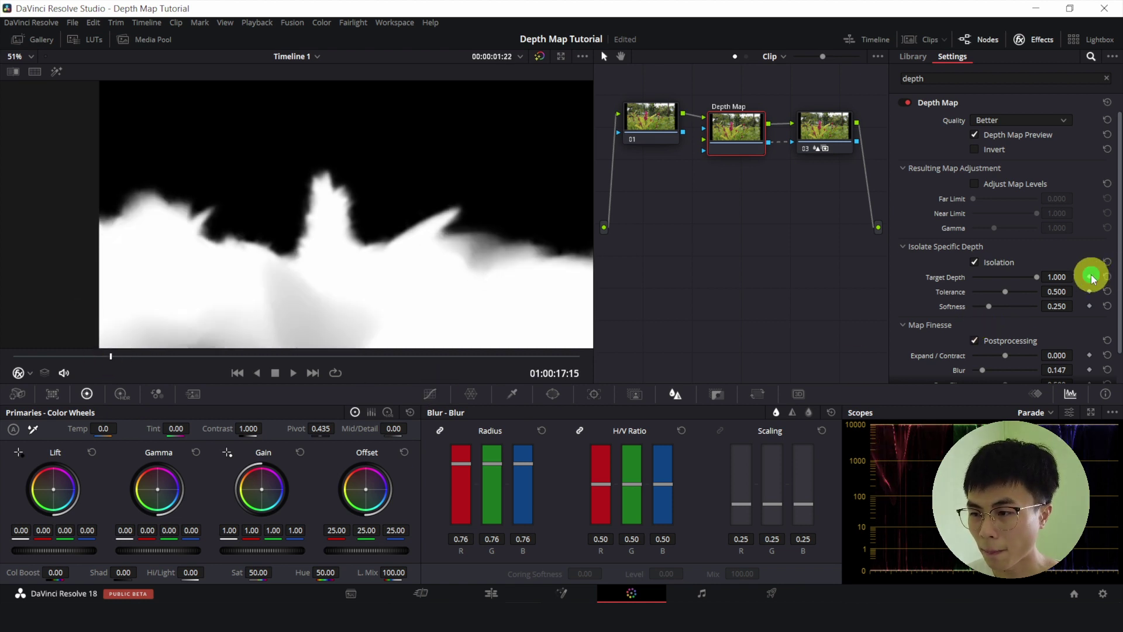
left_click(502, 357)
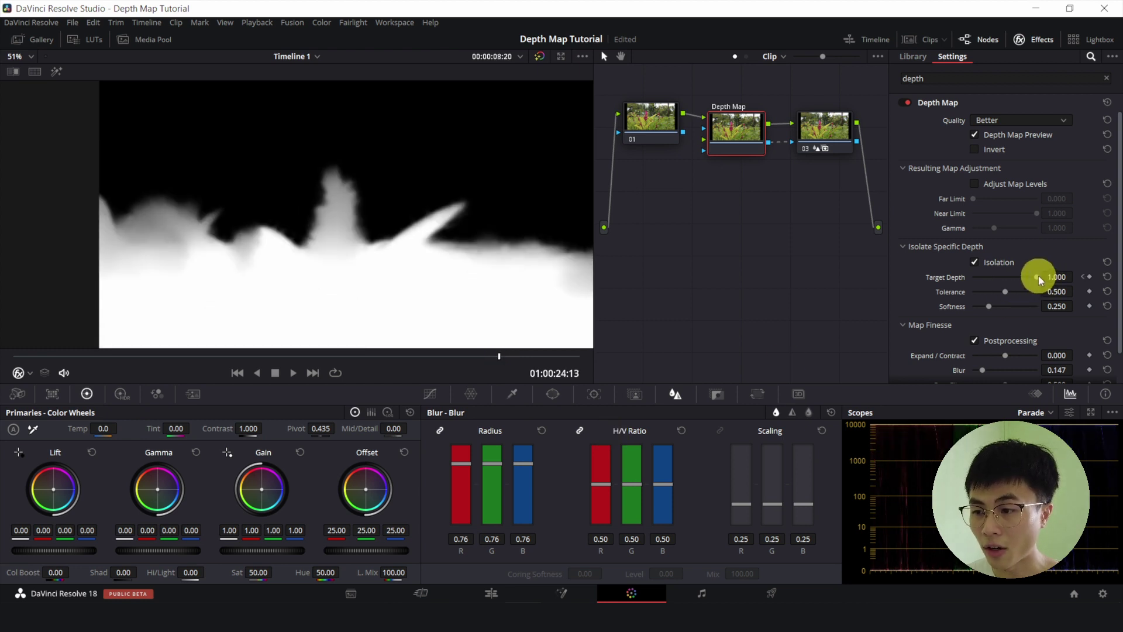
left_click_drag(1041, 281, 947, 245)
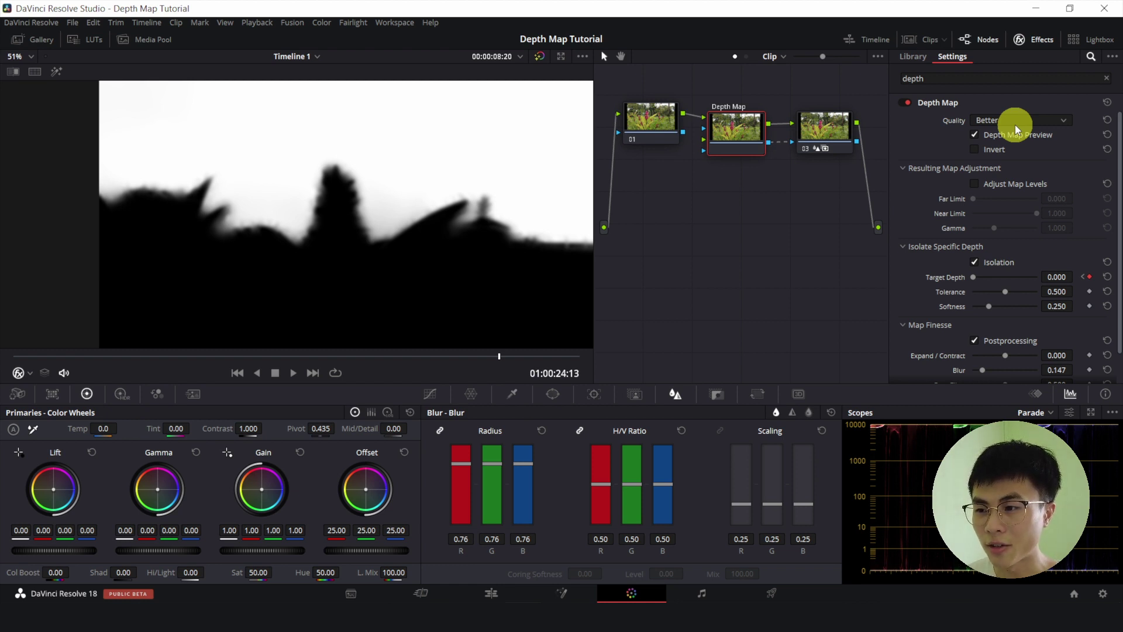
Keep Depth Map quality at Better and turn off Depth Map Preview to show the blurred flowers shot
left_click(1015, 123)
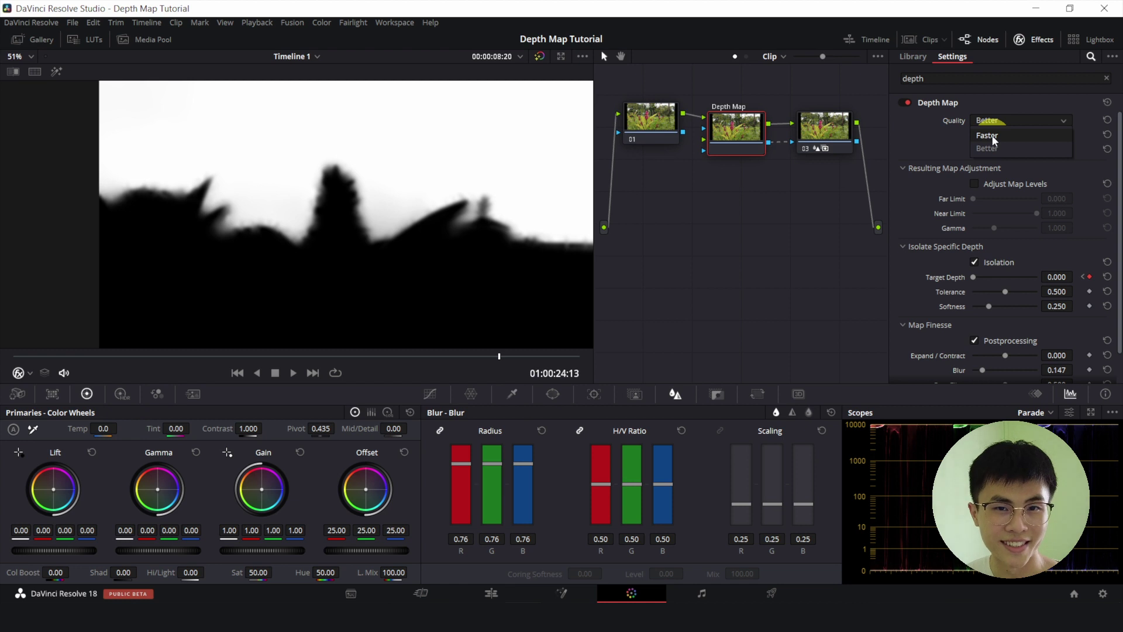
left_click(930, 144)
left_click(931, 218)
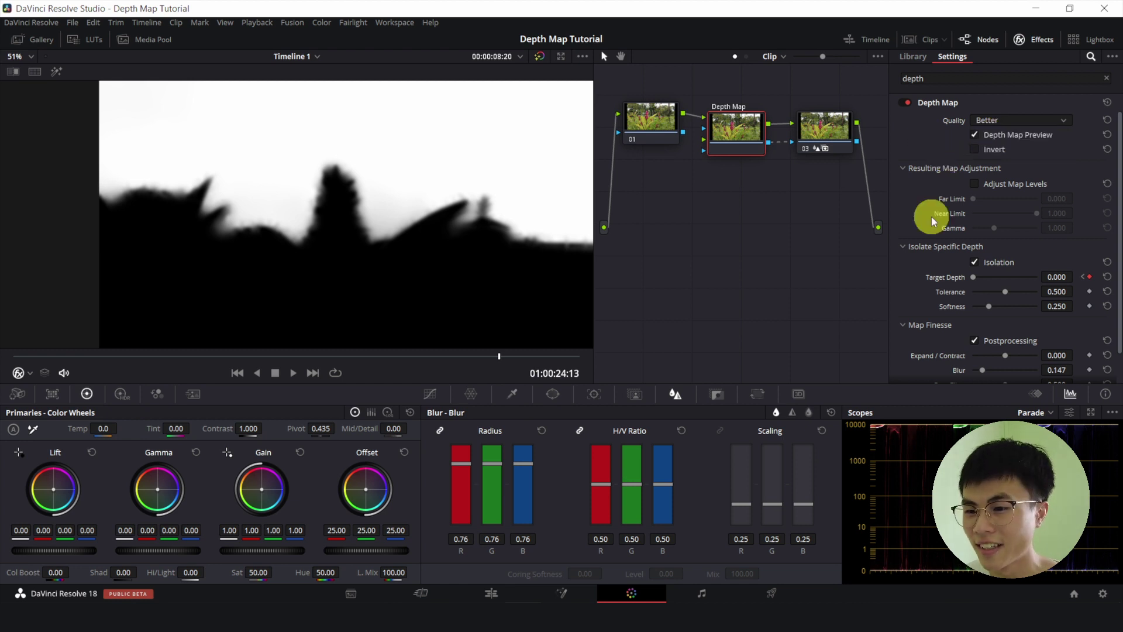
left_click(974, 134)
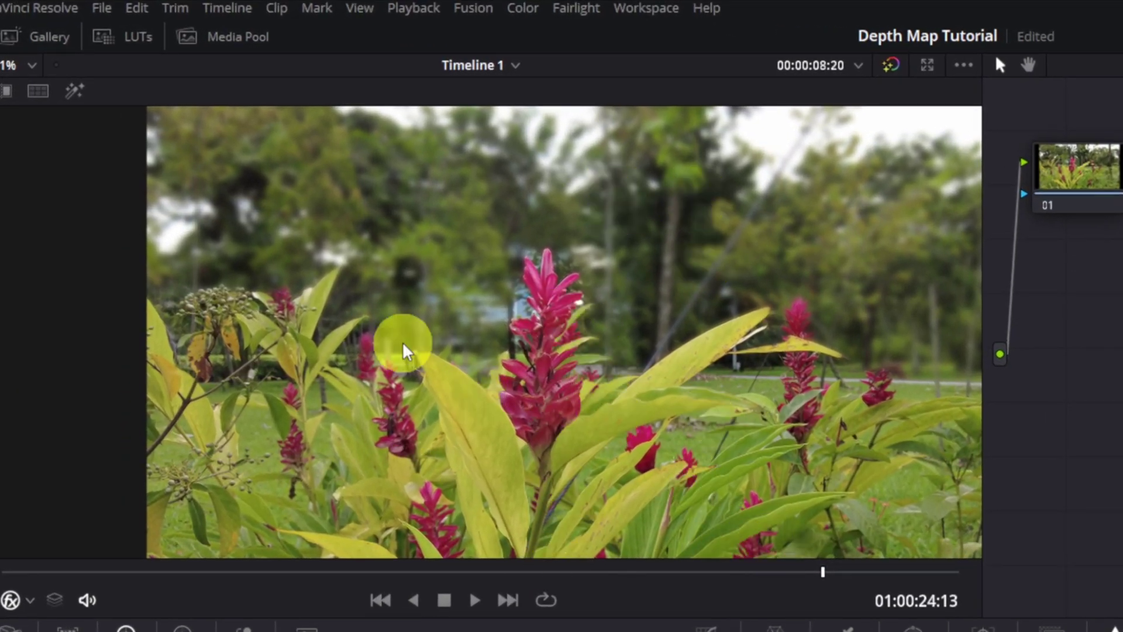
Jump to an earlier frame of the flowers clip, then go to the Edit page timeline
left_click(567, 571)
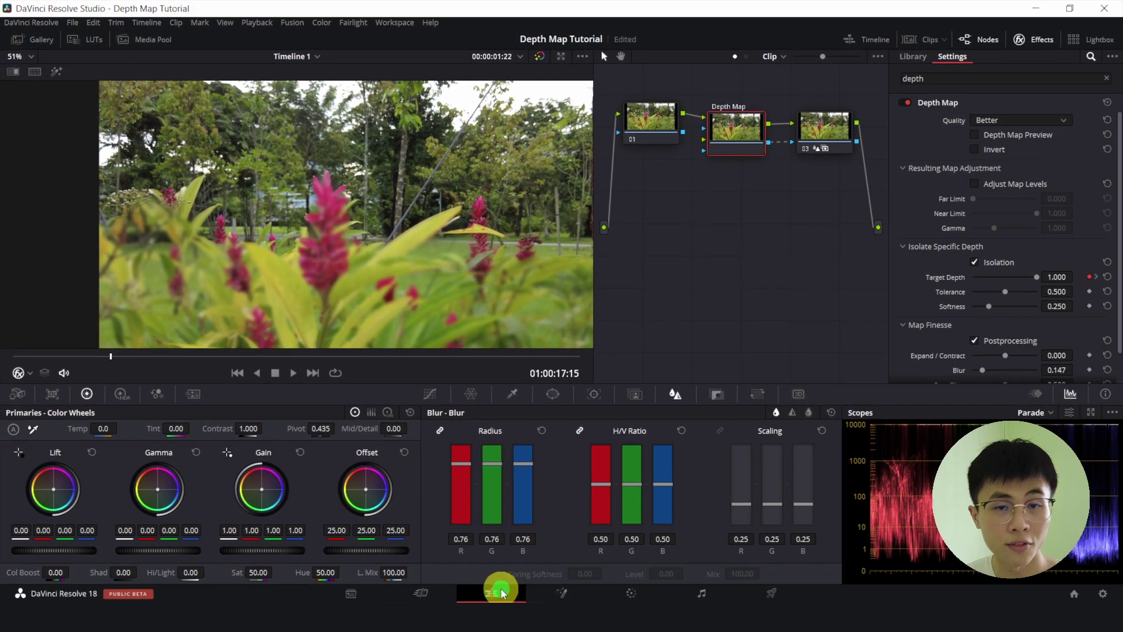
left_click(501, 590)
Enable Render Cache Color Output on Flowers.MP4 and play the timeline to check the focus shift
right_click(641, 523)
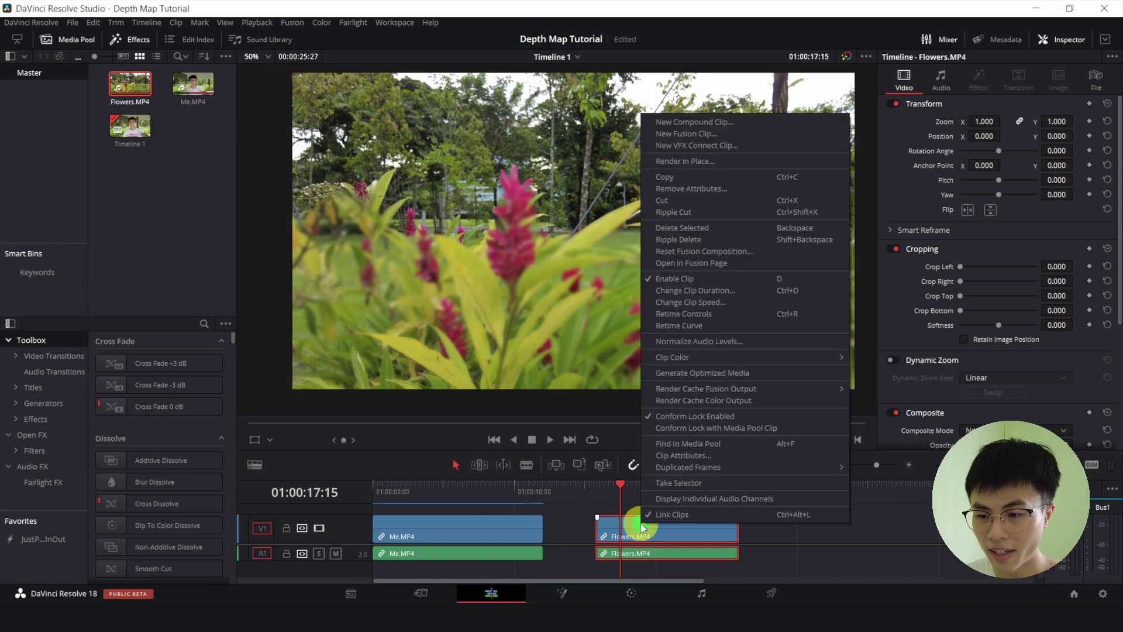
left_click(694, 399)
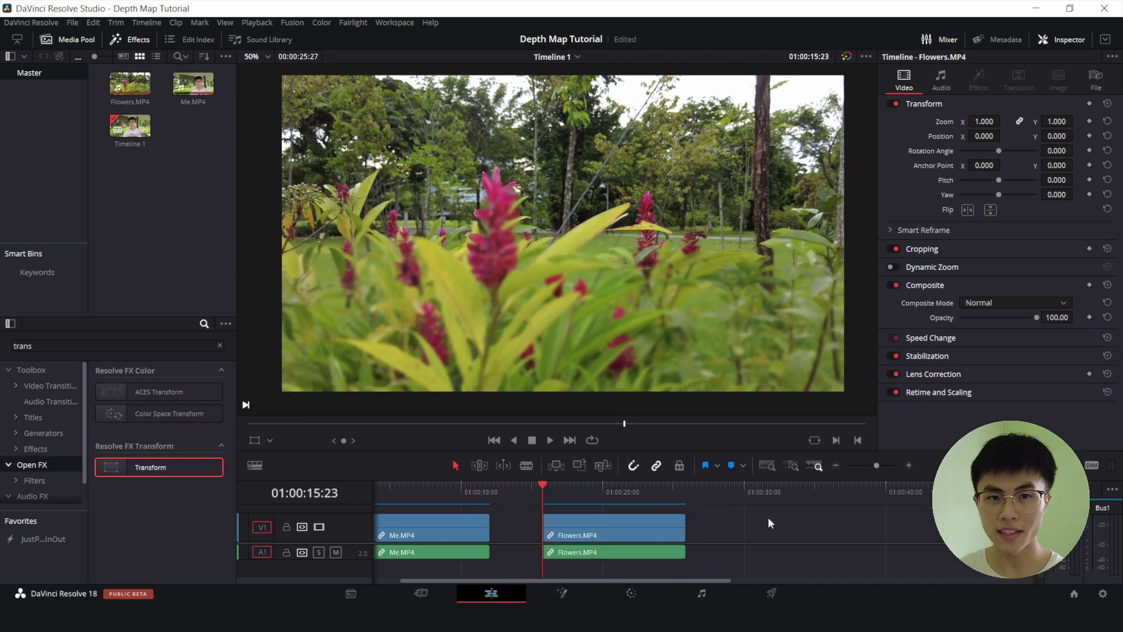
key("space")
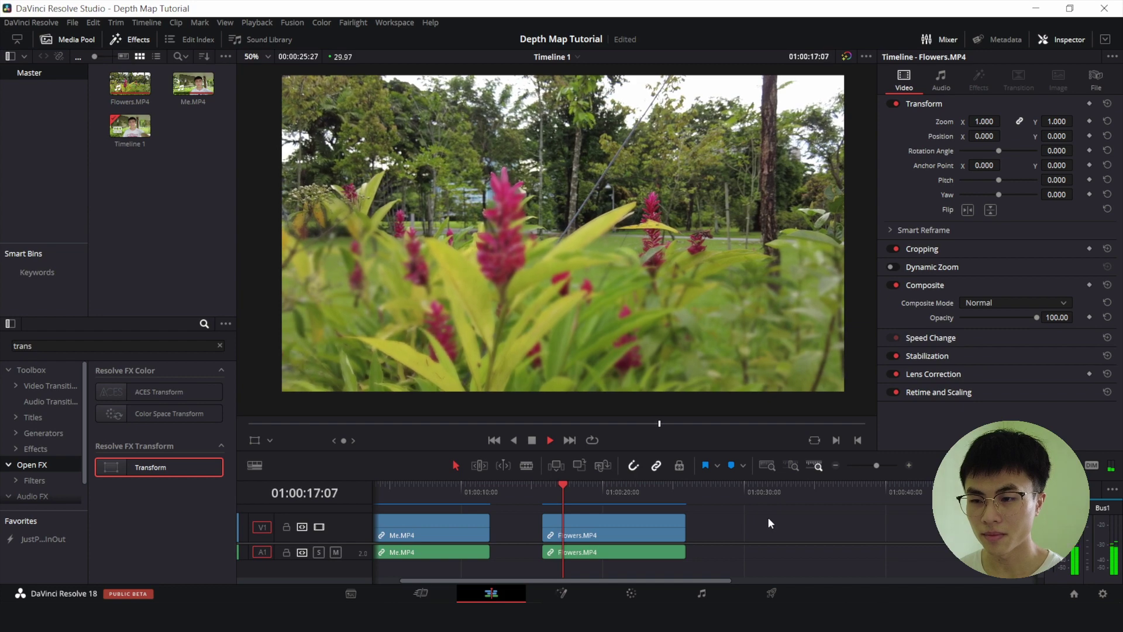